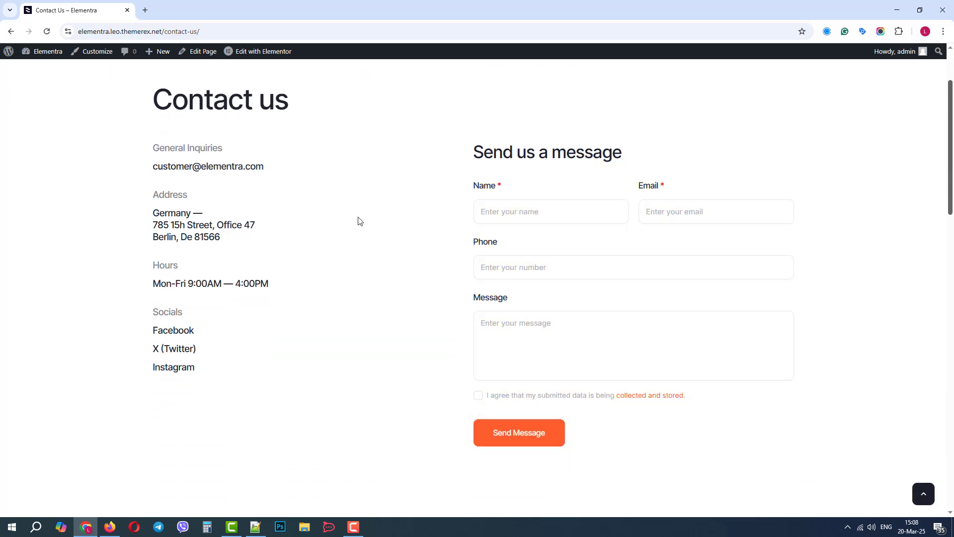
- Open the site's WordPress dashboard in a new browser tab placed ahead of the Contact Us tab
{"action": "middle_click", "coordinate": [43, 66]}
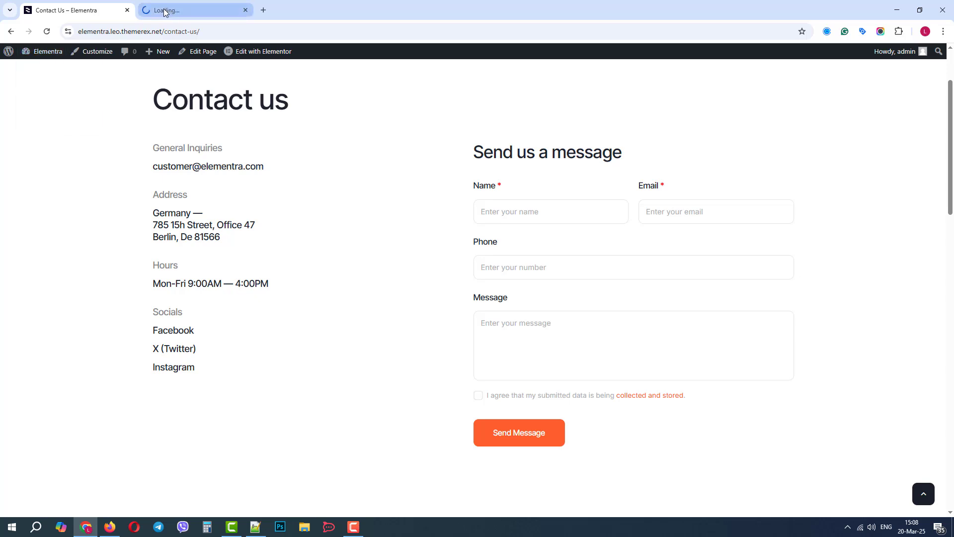
{"action": "left_click_drag", "start_coordinate": [165, 12], "coordinate": [68, 8]}
{"action": "mouse_move", "coordinate": [35, 152]}
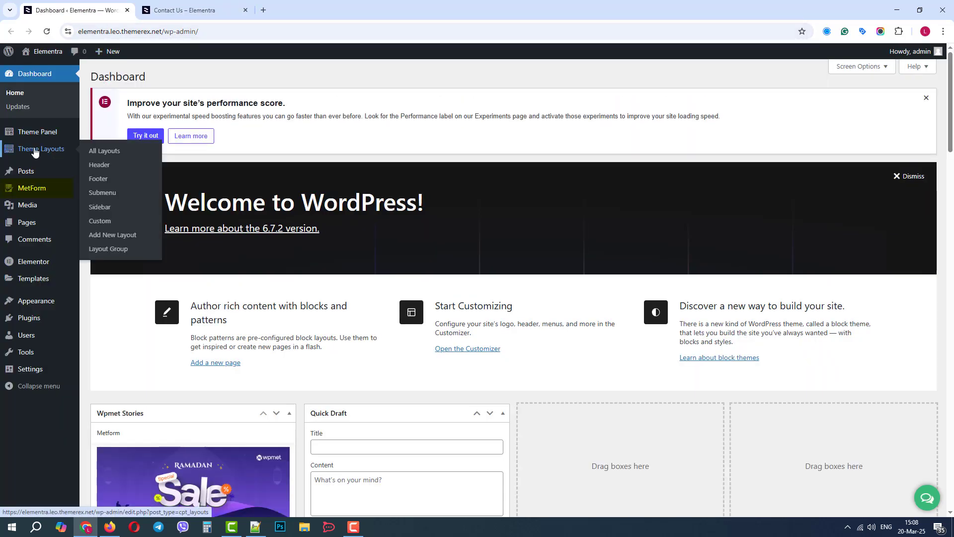
- Look through MetForm's Forms list, Entries and Settings pages in the dashboard
{"action": "mouse_move", "coordinate": [40, 191]}
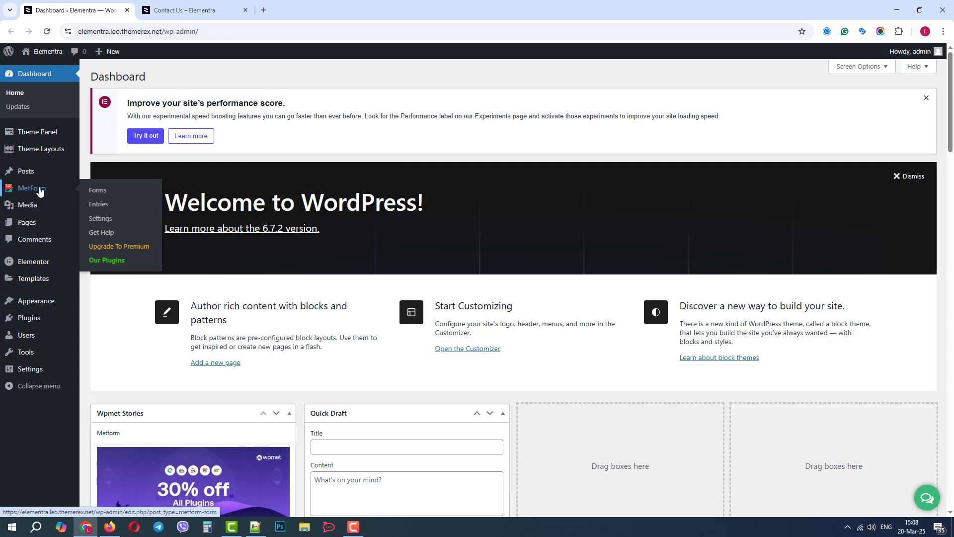
{"action": "left_click", "coordinate": [40, 191]}
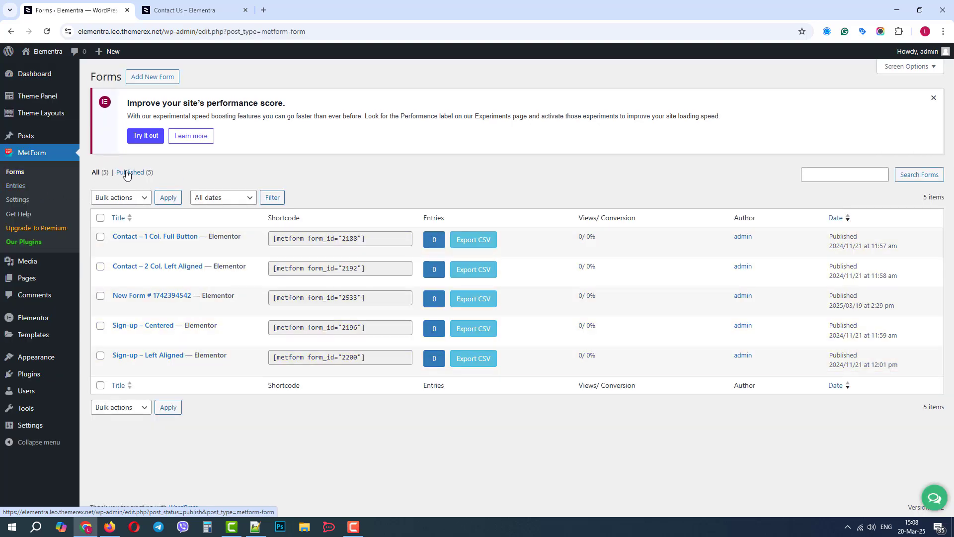
{"action": "mouse_move", "coordinate": [119, 253]}
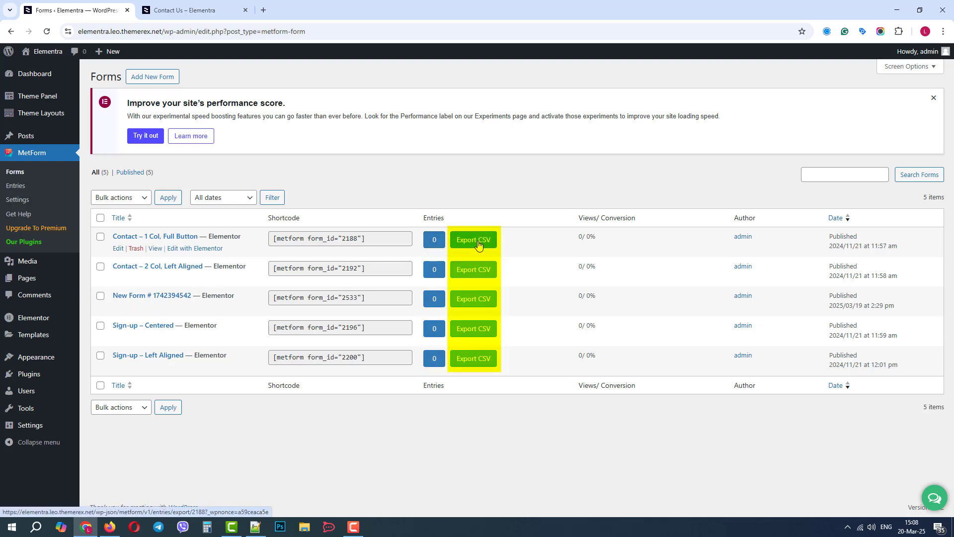
{"action": "left_click", "coordinate": [25, 187]}
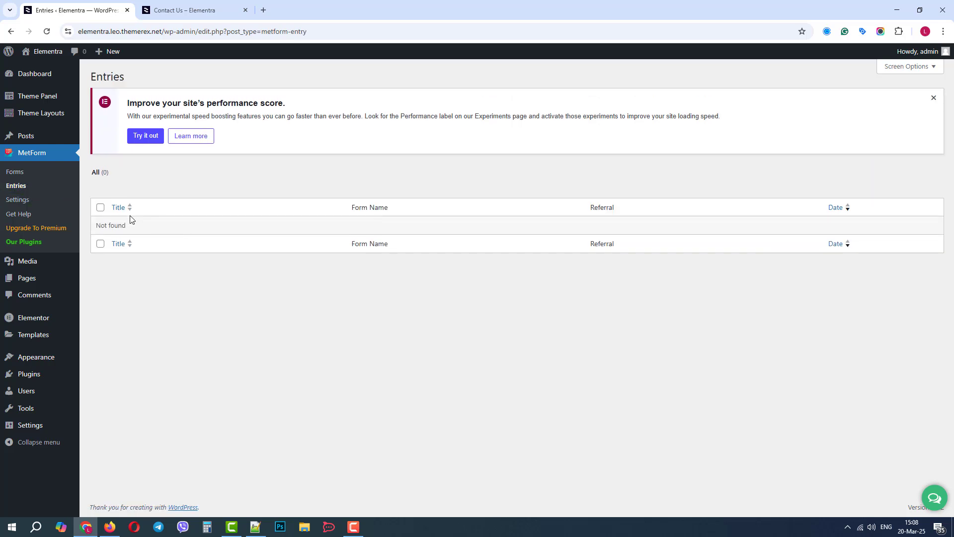
{"action": "left_click", "coordinate": [19, 201]}
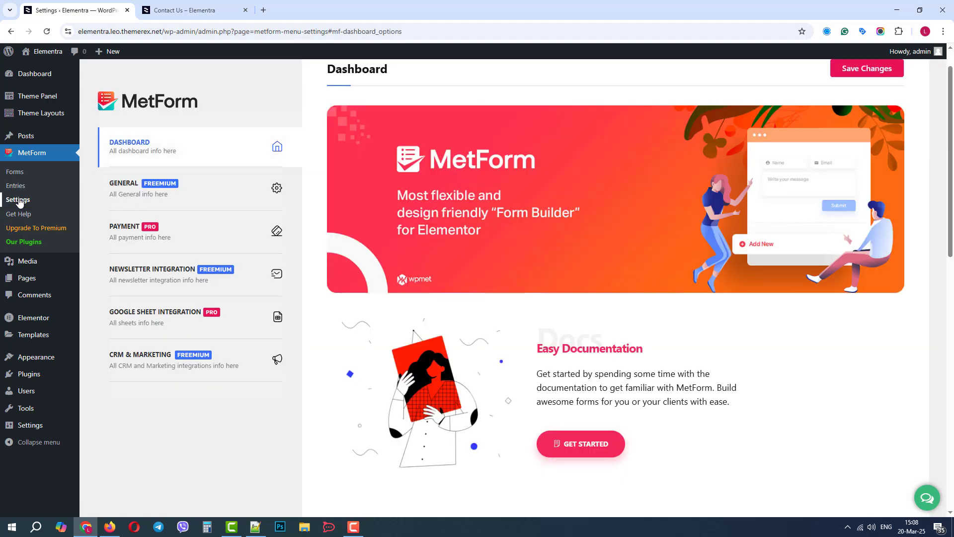
- Switch back to the Contact Us page, edit it with Elementor and select the MetForm widget under "Send us a message"
{"action": "left_click", "coordinate": [177, 11]}
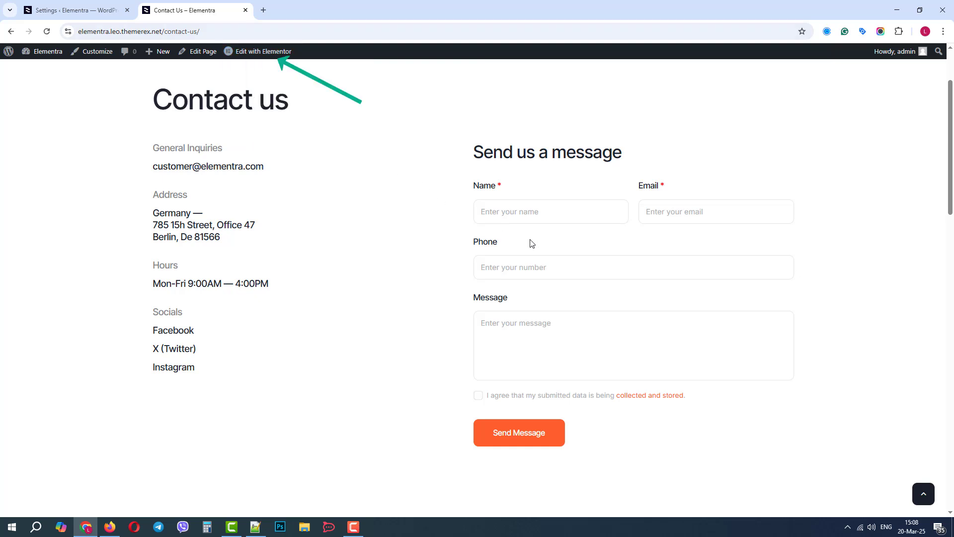
{"action": "mouse_move", "coordinate": [260, 60]}
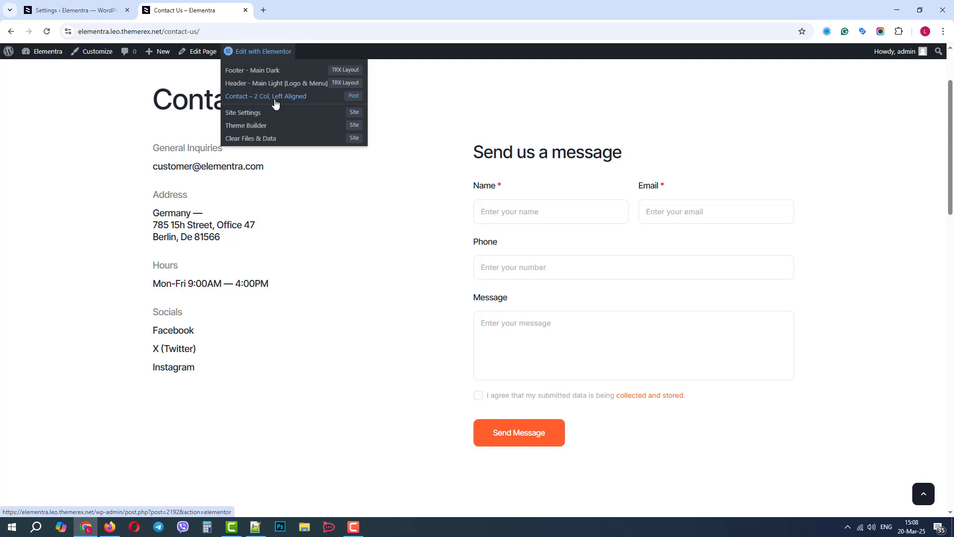
{"action": "left_click", "coordinate": [272, 56]}
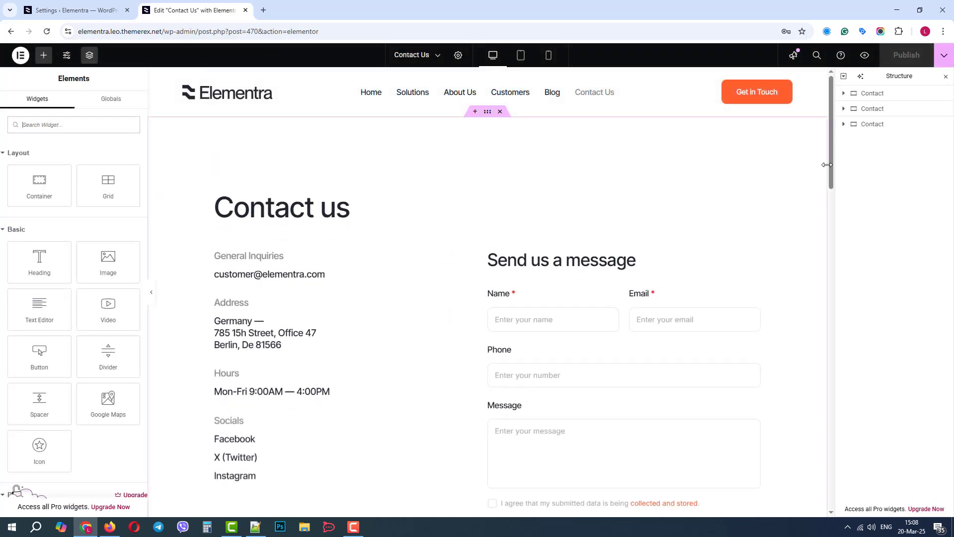
{"action": "left_click_drag", "start_coordinate": [831, 164], "coordinate": [825, 194]}
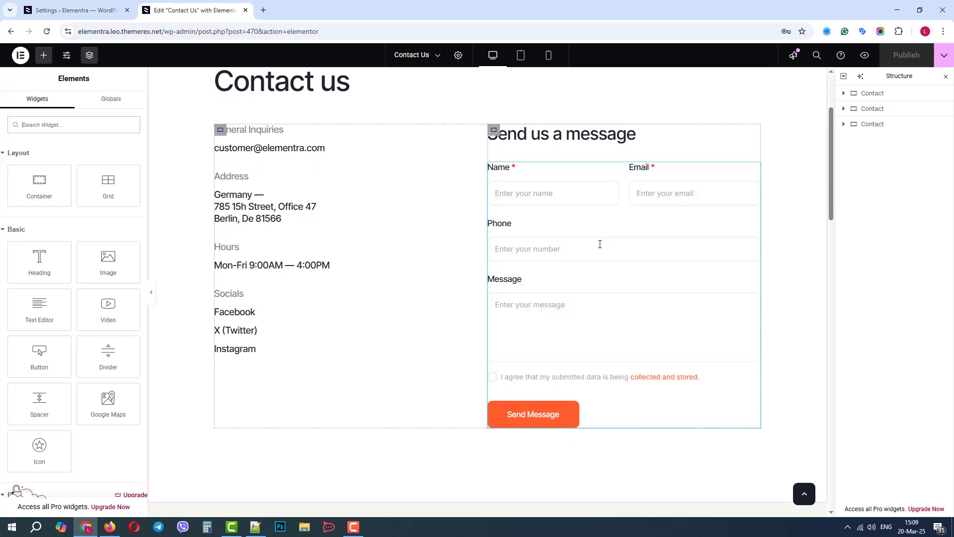
{"action": "left_click", "coordinate": [600, 244]}
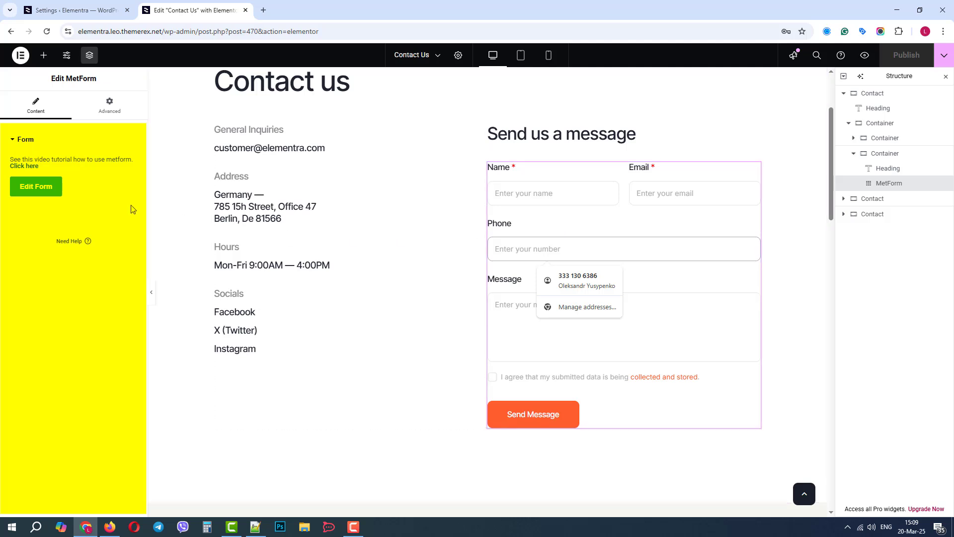
- Review the saved and new form options for the MetForm widget, and open the saved form "Contact – 2 Col, Left Aligned" for editing
{"action": "left_click", "coordinate": [37, 191]}
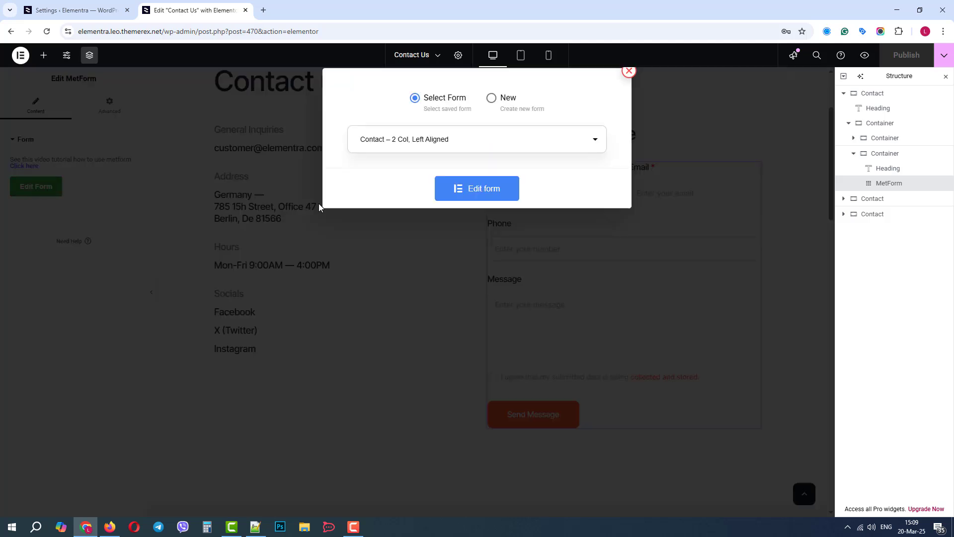
{"action": "left_click", "coordinate": [443, 136]}
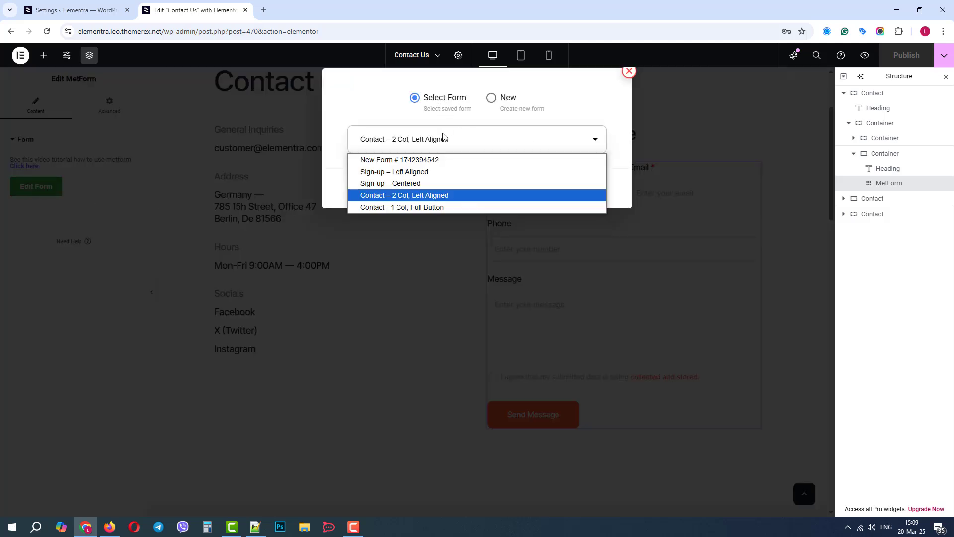
{"action": "left_click", "coordinate": [443, 136]}
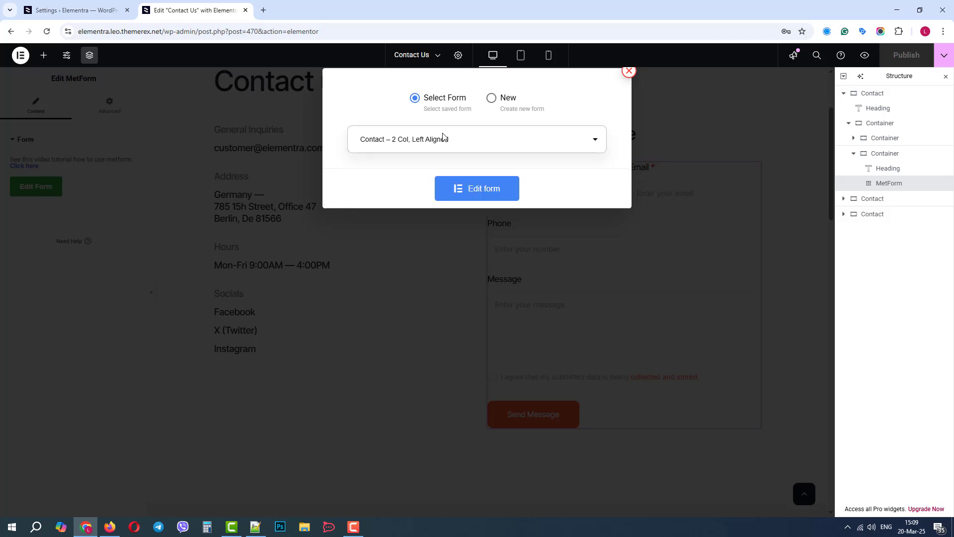
{"action": "left_click", "coordinate": [492, 98]}
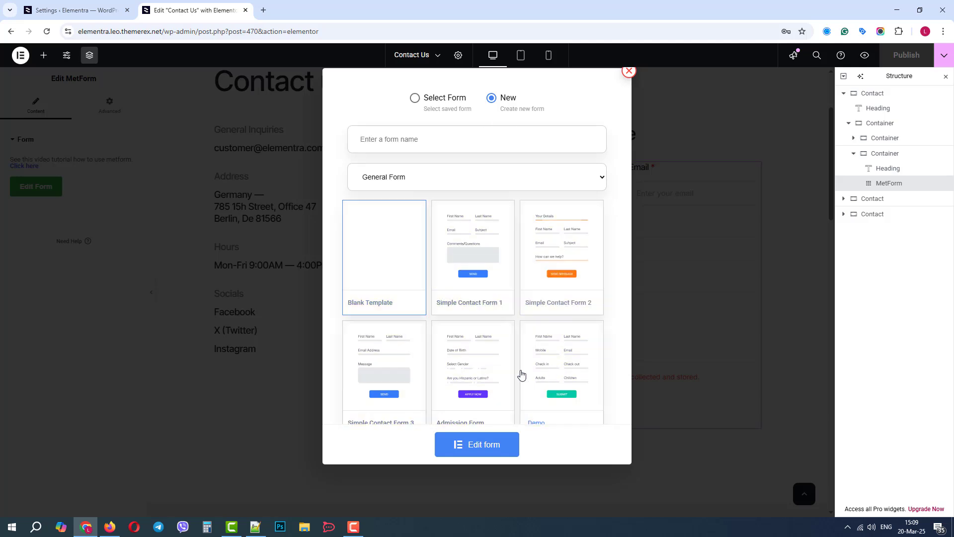
{"action": "left_click", "coordinate": [414, 99]}
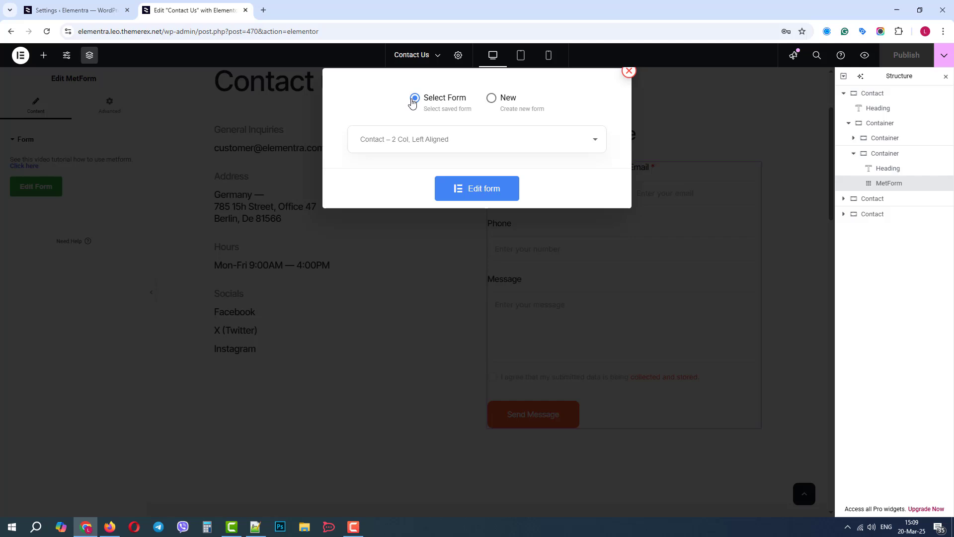
{"action": "left_click", "coordinate": [487, 192]}
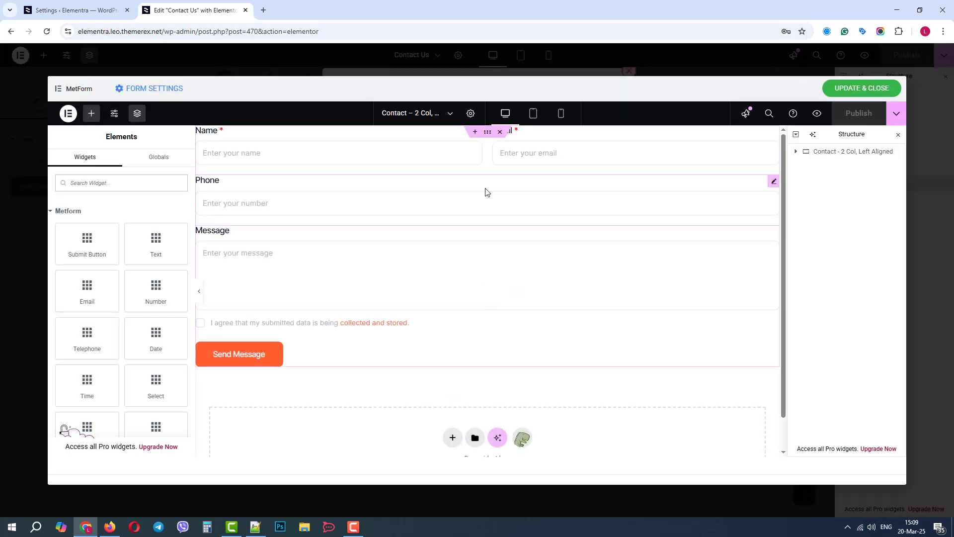
- Open the form settings and examine the general options and the options for the confirmation mail to the user
{"action": "left_click", "coordinate": [158, 92]}
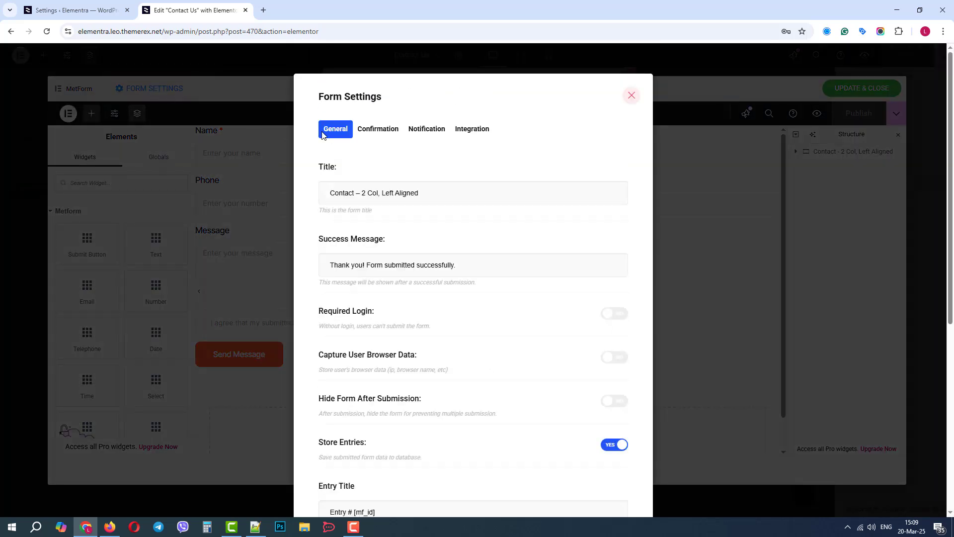
{"action": "left_click_drag", "start_coordinate": [949, 152], "coordinate": [927, 147]}
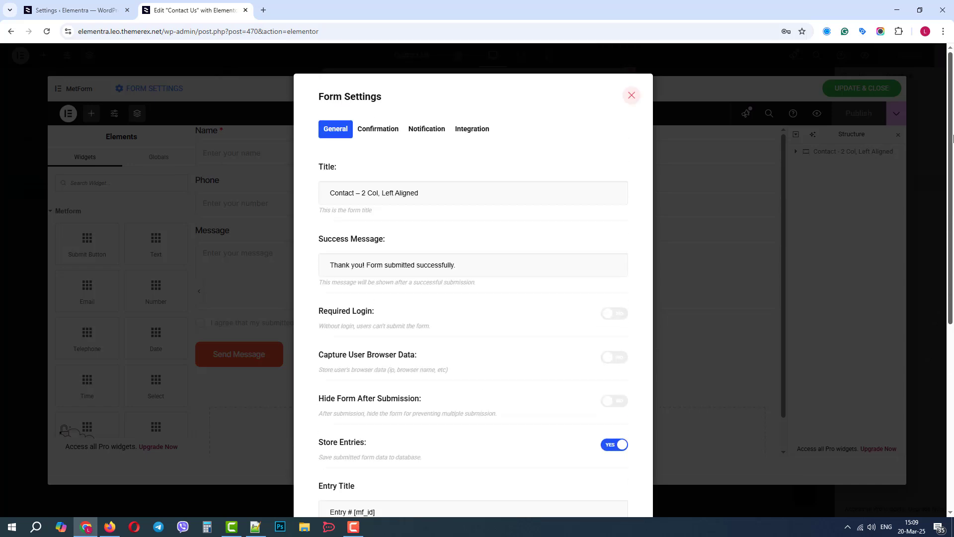
{"action": "left_click", "coordinate": [374, 133]}
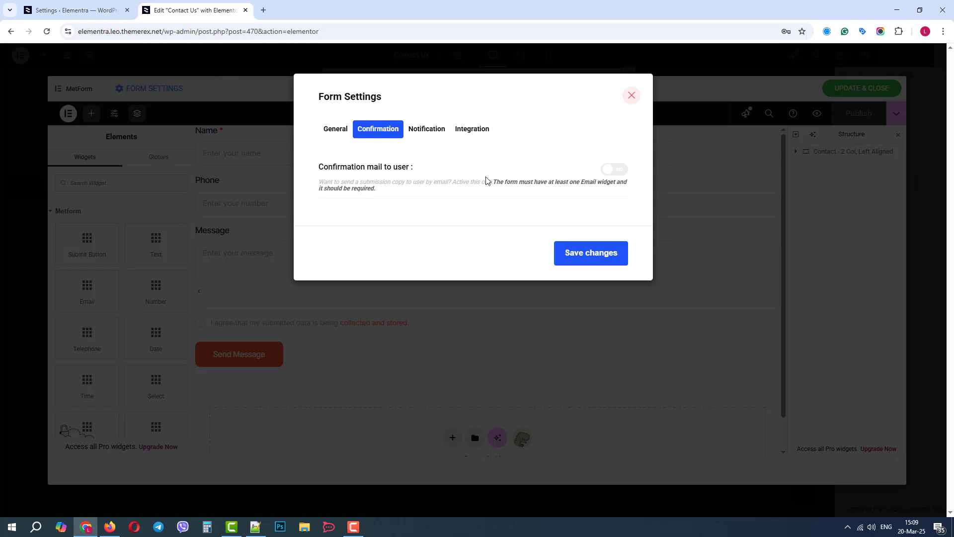
{"action": "left_click", "coordinate": [614, 172]}
{"action": "left_click", "coordinate": [614, 171]}
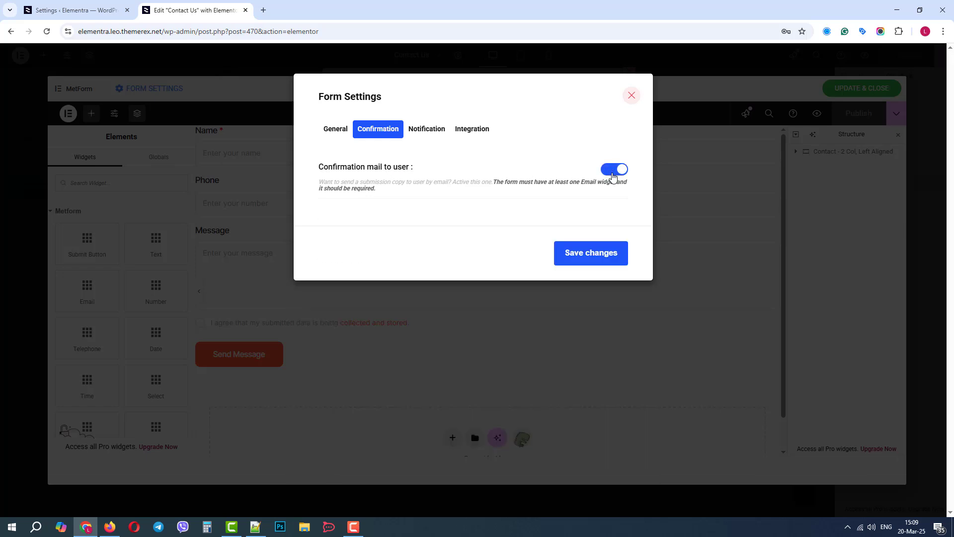
- Examine the admin notification mail and integration options of the form, and close the form settings
{"action": "left_click", "coordinate": [418, 131]}
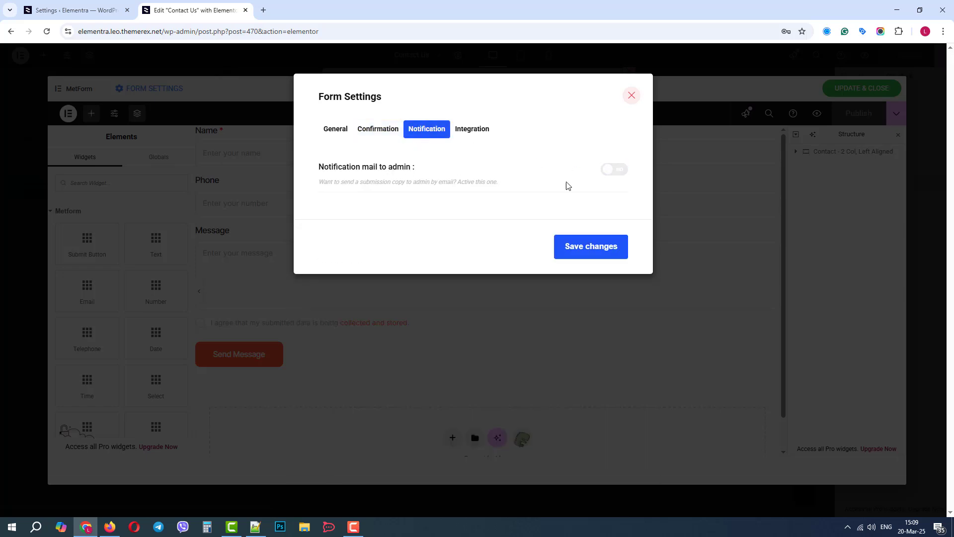
{"action": "left_click", "coordinate": [615, 173]}
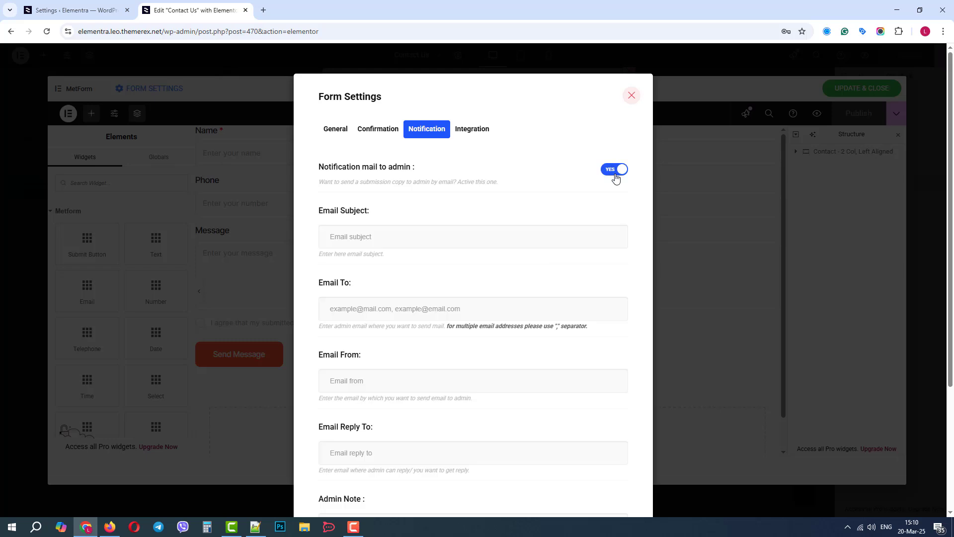
{"action": "left_click", "coordinate": [615, 171]}
{"action": "left_click", "coordinate": [480, 132]}
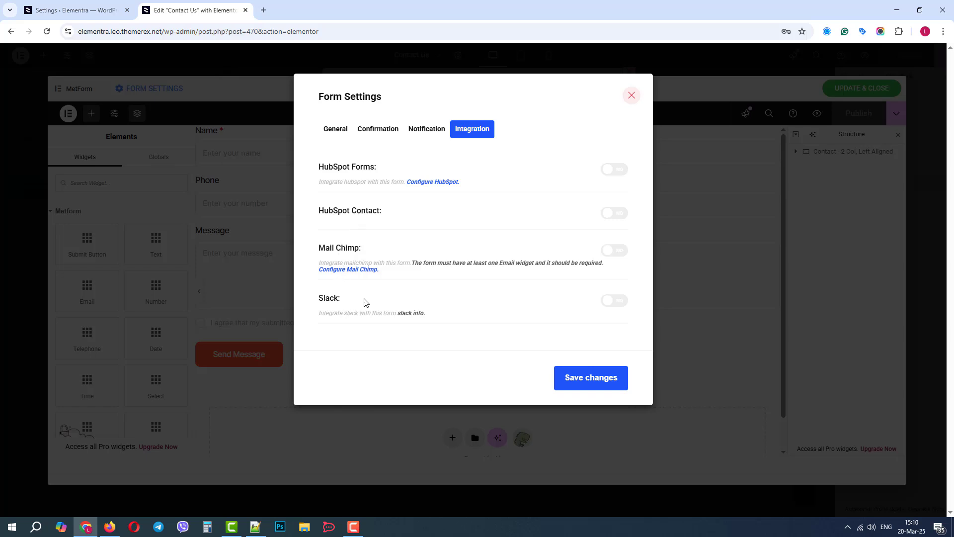
{"action": "left_click", "coordinate": [335, 129]}
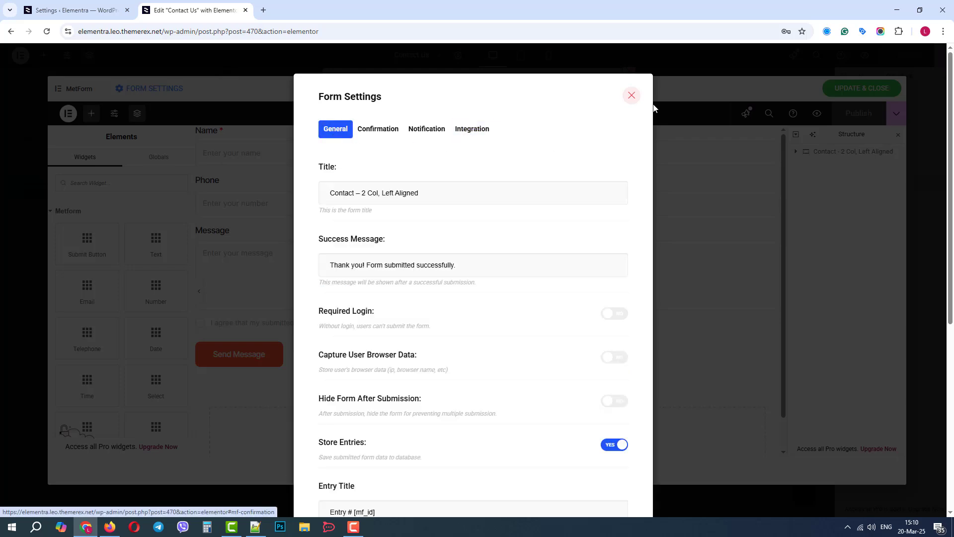
{"action": "left_click", "coordinate": [632, 95]}
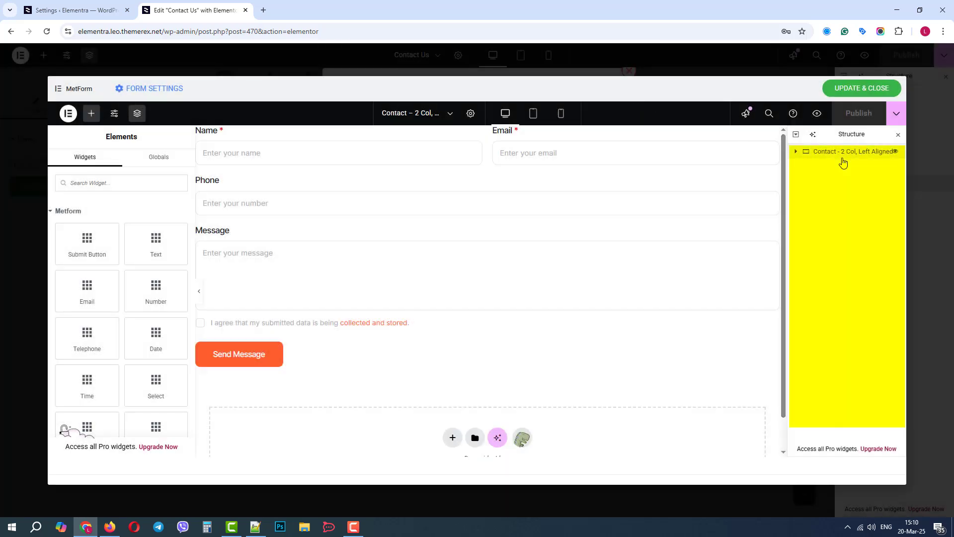
- Select the form's outer container and examine its layout, style and advanced settings
{"action": "left_click", "coordinate": [835, 152]}
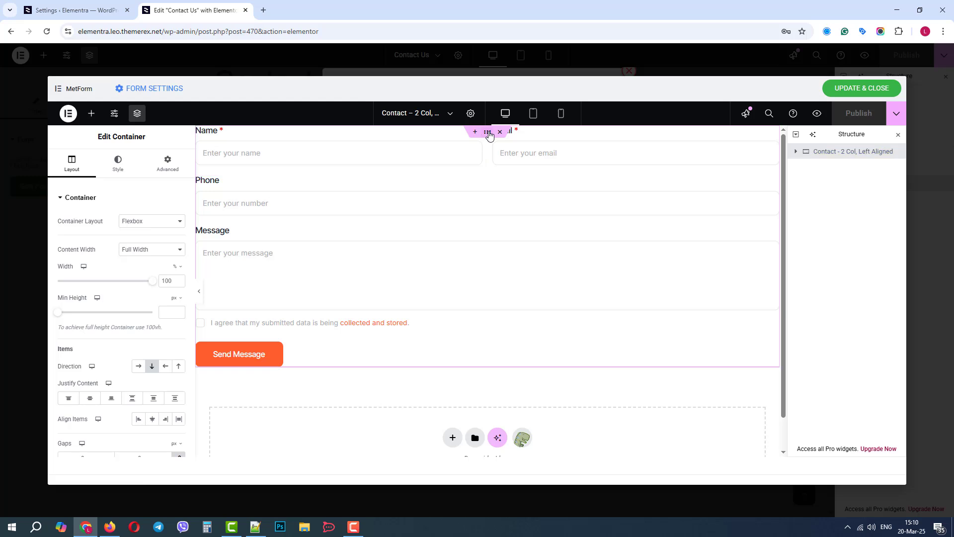
{"action": "left_click", "coordinate": [114, 167]}
{"action": "left_click", "coordinate": [168, 169]}
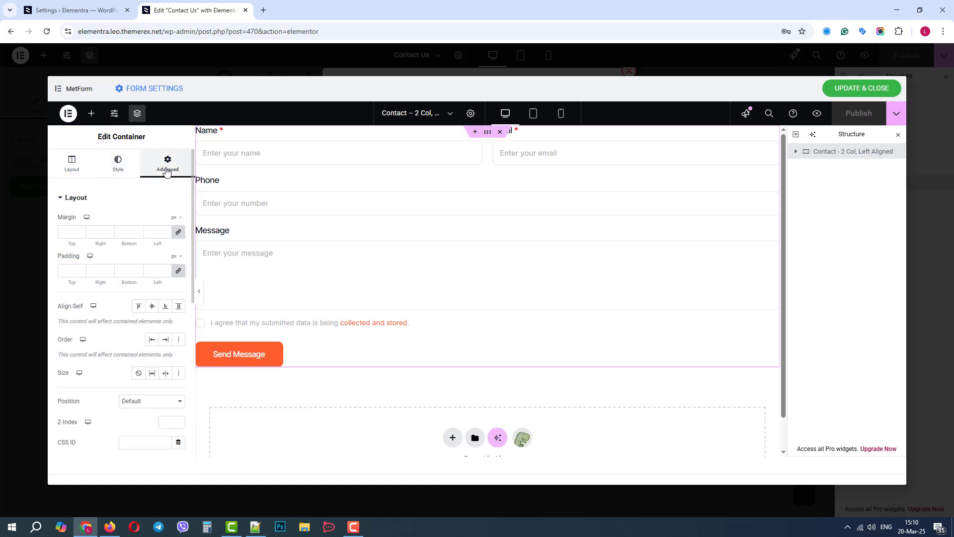
{"action": "left_click", "coordinate": [73, 168]}
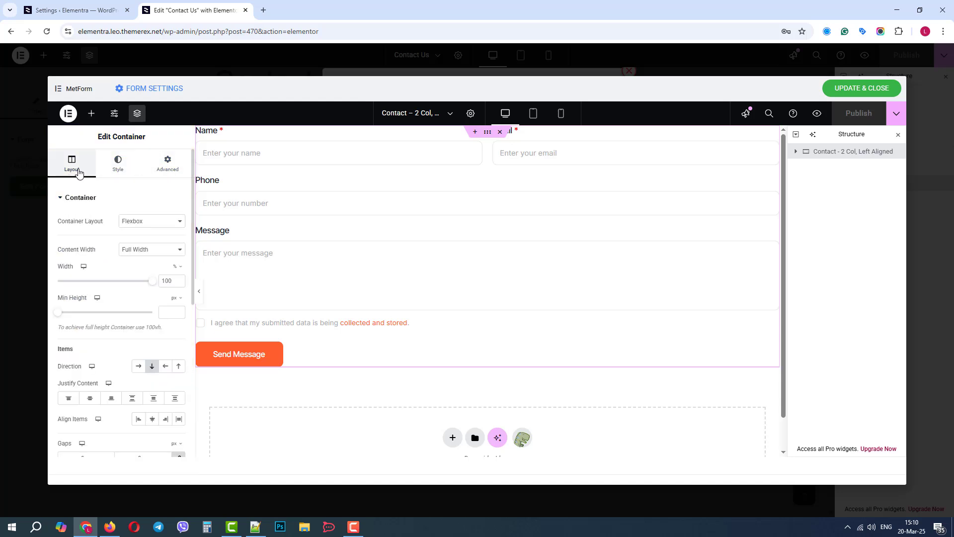
- Select the Message text area and examine its content, style and advanced settings
{"action": "left_click", "coordinate": [462, 243]}
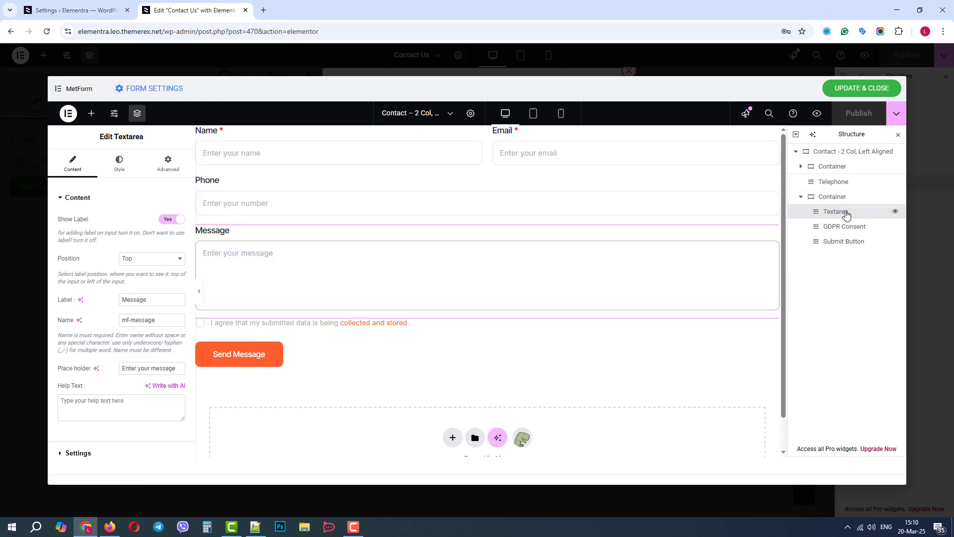
{"action": "left_click", "coordinate": [120, 163]}
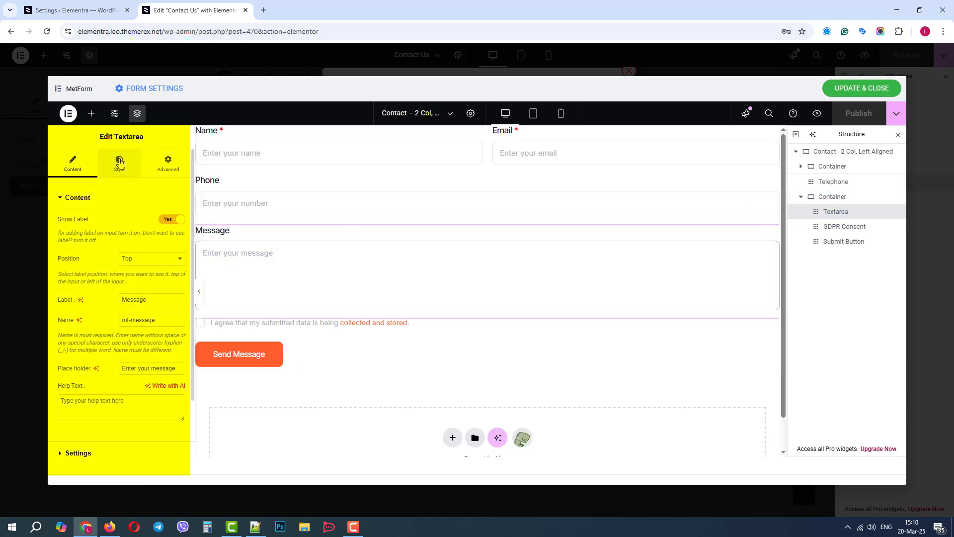
{"action": "left_click", "coordinate": [170, 167]}
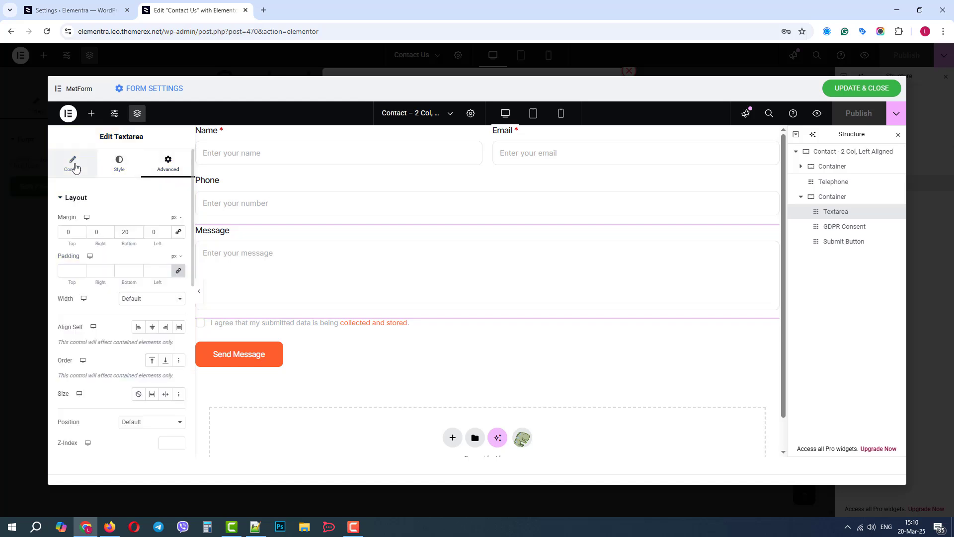
{"action": "left_click", "coordinate": [75, 166]}
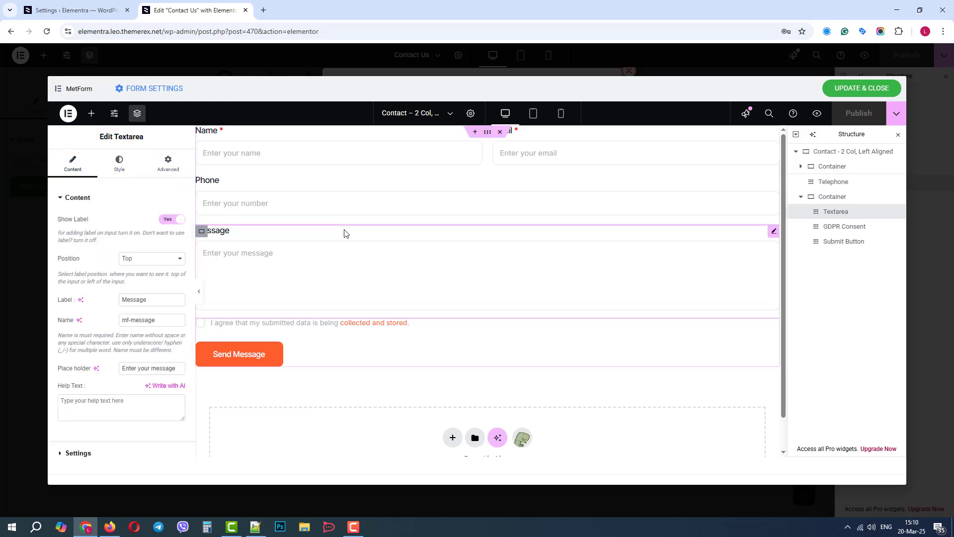
- Show the available widgets and browse the MetForm and other elements that can be added to the form
{"action": "left_click", "coordinate": [93, 114]}
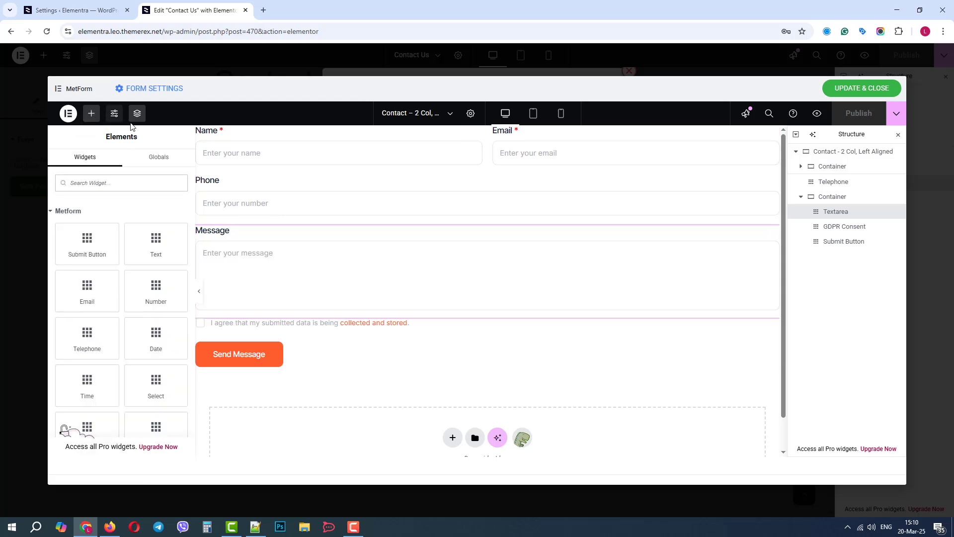
{"action": "scroll", "coordinate": [192, 170], "scroll_direction": "down", "scroll_amount": 1}
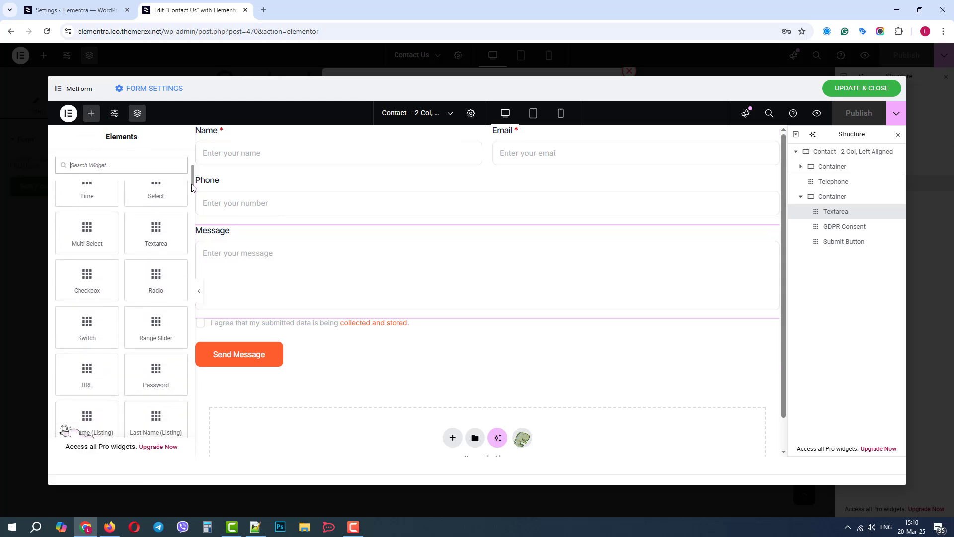
{"action": "left_click_drag", "start_coordinate": [191, 193], "coordinate": [191, 200]}
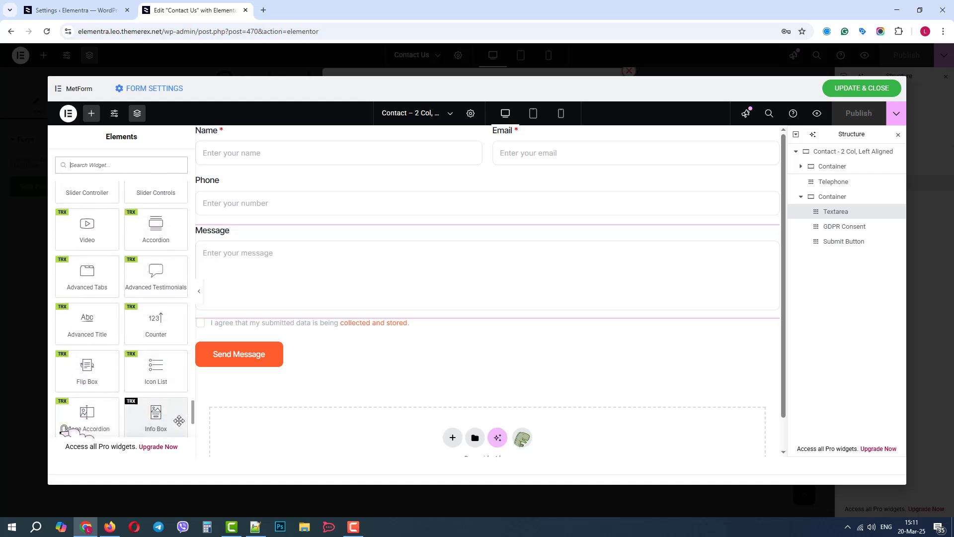
- Add a new container to the form between the Phone field and the Message text area
{"action": "left_click_drag", "start_coordinate": [192, 427], "coordinate": [190, 180]}
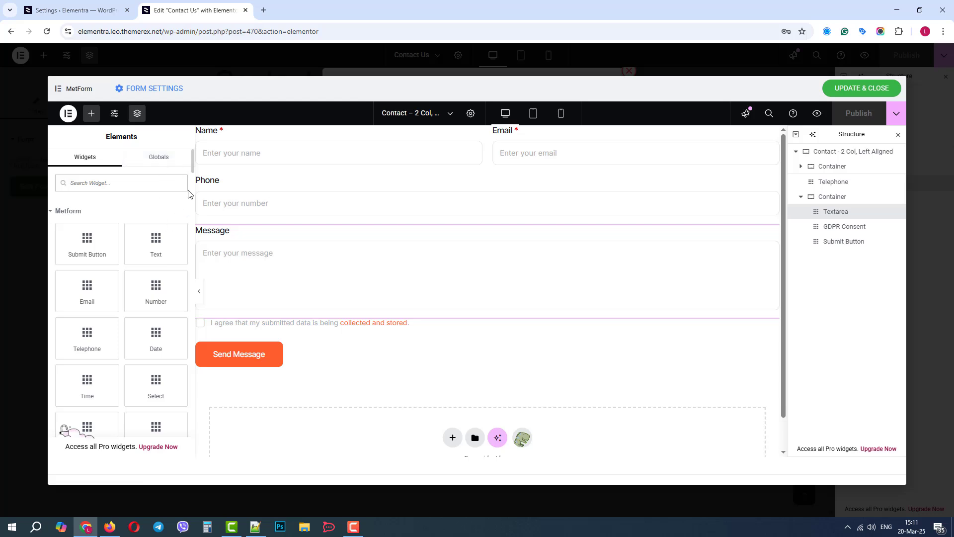
{"action": "scroll", "coordinate": [192, 196], "scroll_direction": "down", "scroll_amount": 6}
{"action": "scroll", "coordinate": [192, 199], "scroll_direction": "down", "scroll_amount": 5}
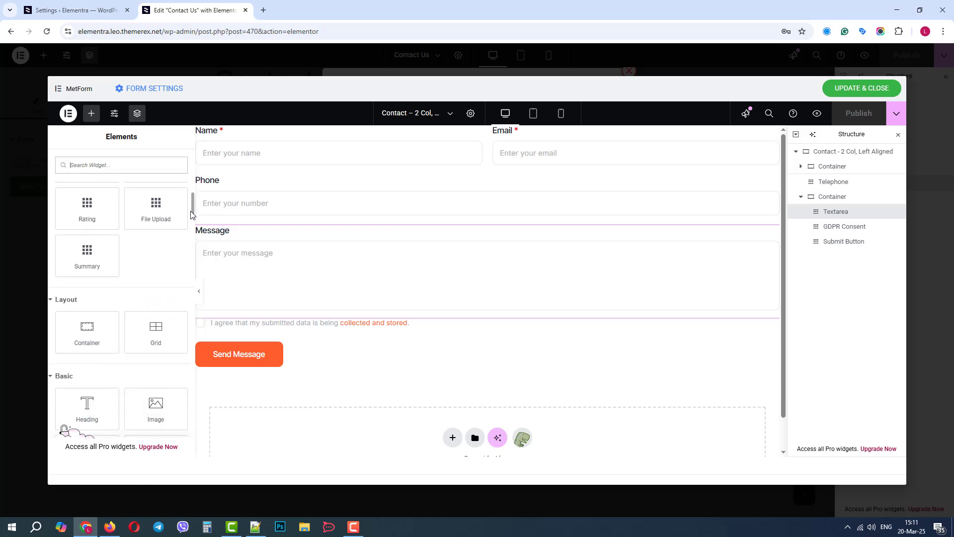
{"action": "left_click_drag", "start_coordinate": [88, 273], "coordinate": [388, 234]}
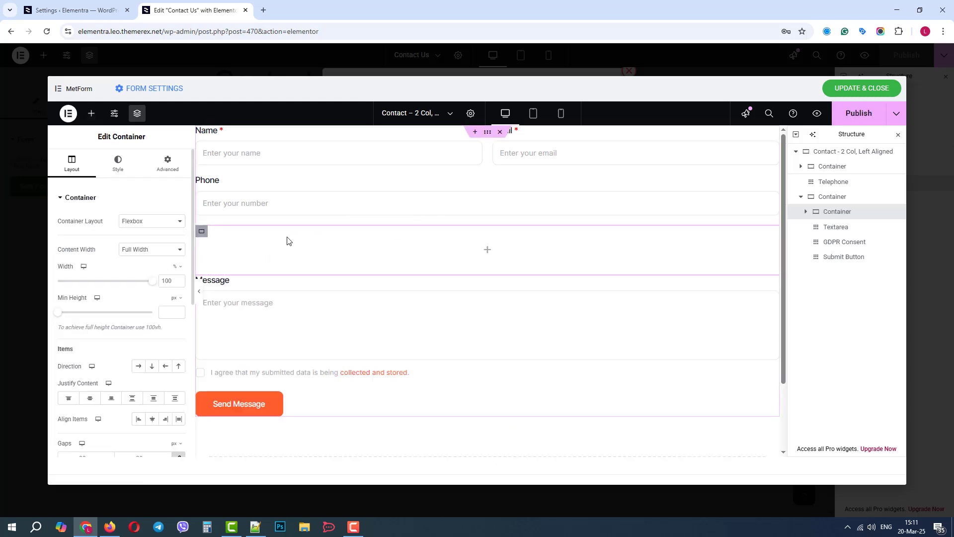
- Unlink the new container's margin values and set its bottom margin to 20 px
{"action": "left_click", "coordinate": [166, 164]}
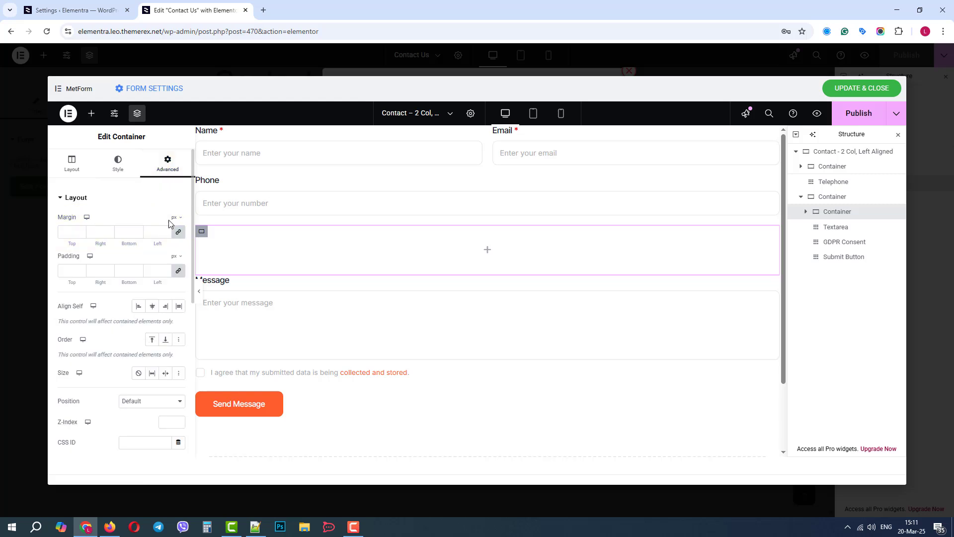
{"action": "left_click", "coordinate": [178, 233]}
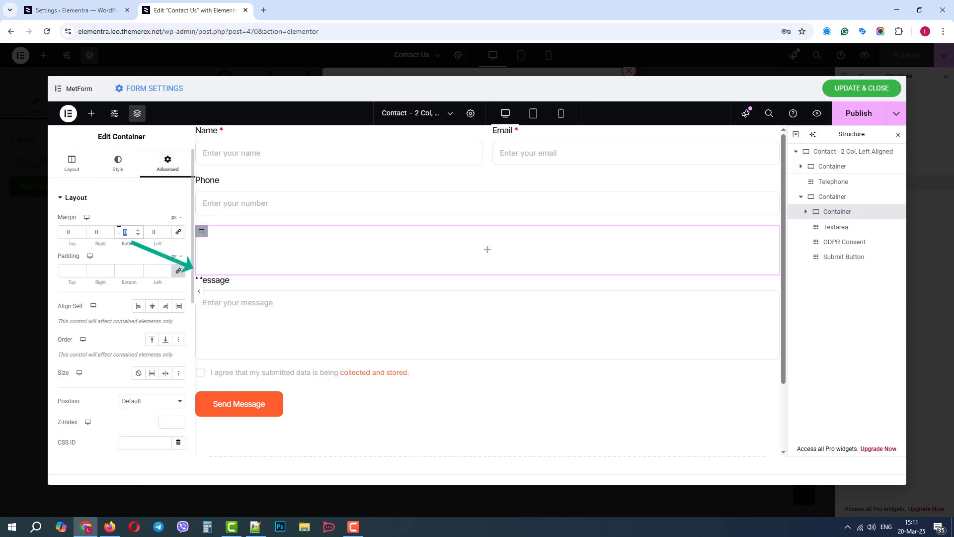
{"action": "type", "text": "20"}
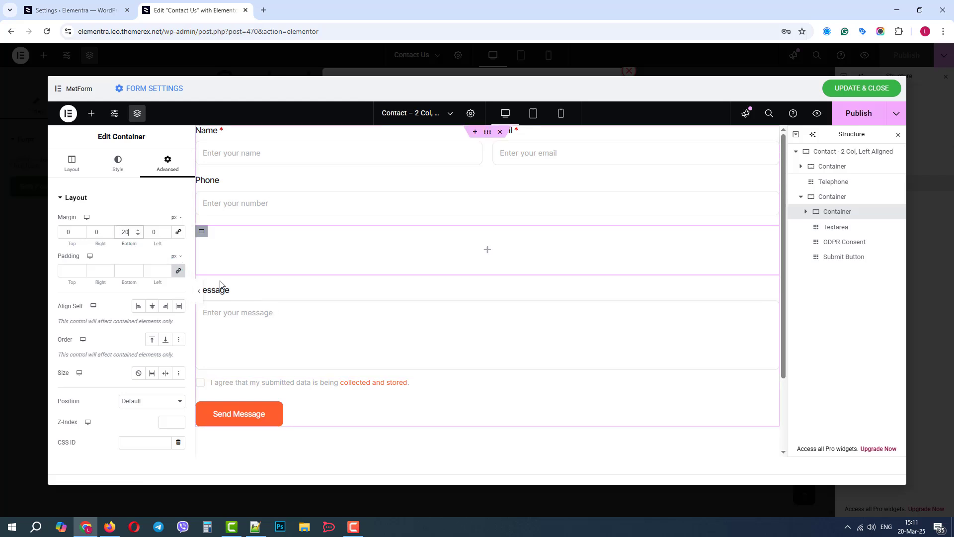
- Place a MetForm Multi Select field inside the new empty container
{"action": "left_click", "coordinate": [487, 253]}
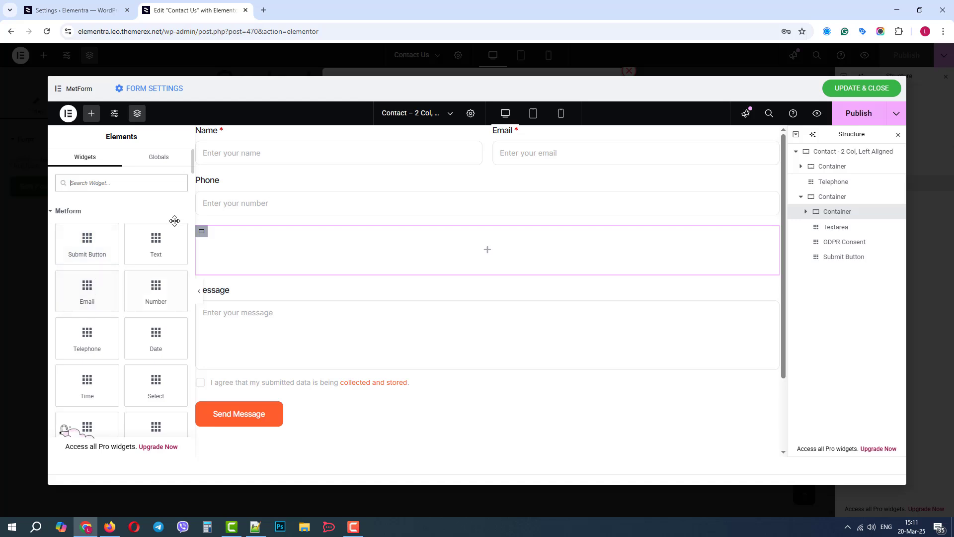
{"action": "scroll", "coordinate": [95, 295], "scroll_direction": "down", "scroll_amount": 3}
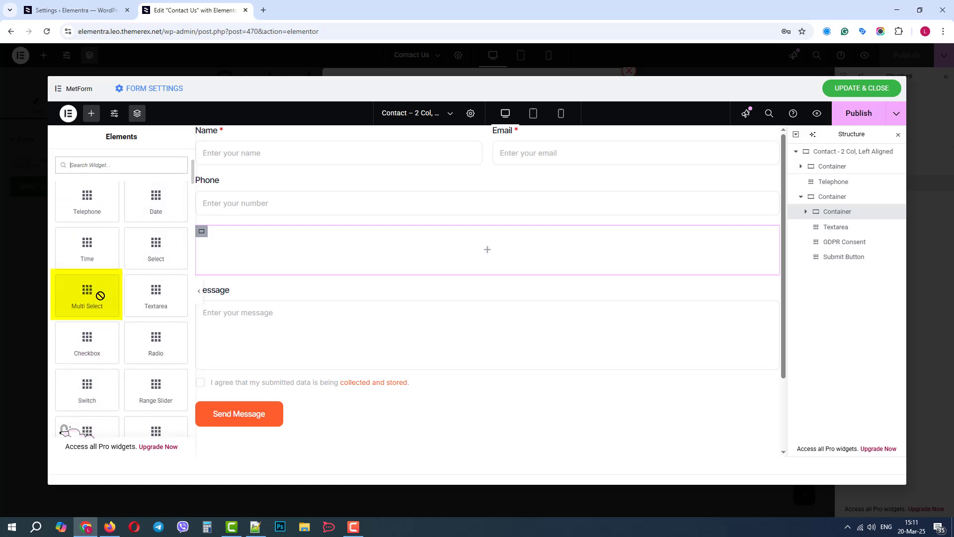
{"action": "left_click_drag", "start_coordinate": [100, 294], "coordinate": [239, 257]}
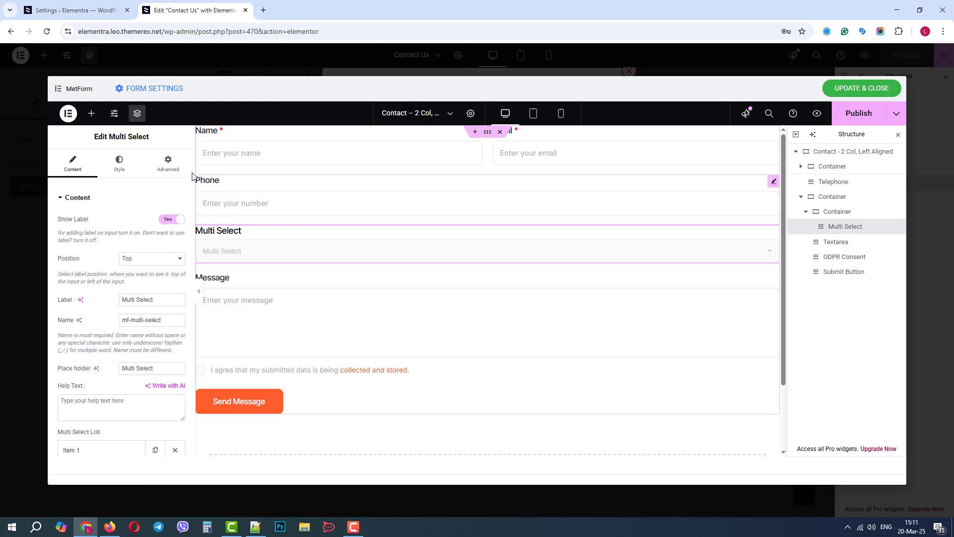
- Give the Multi Select field a custom width of 50%
{"action": "left_click", "coordinate": [167, 162]}
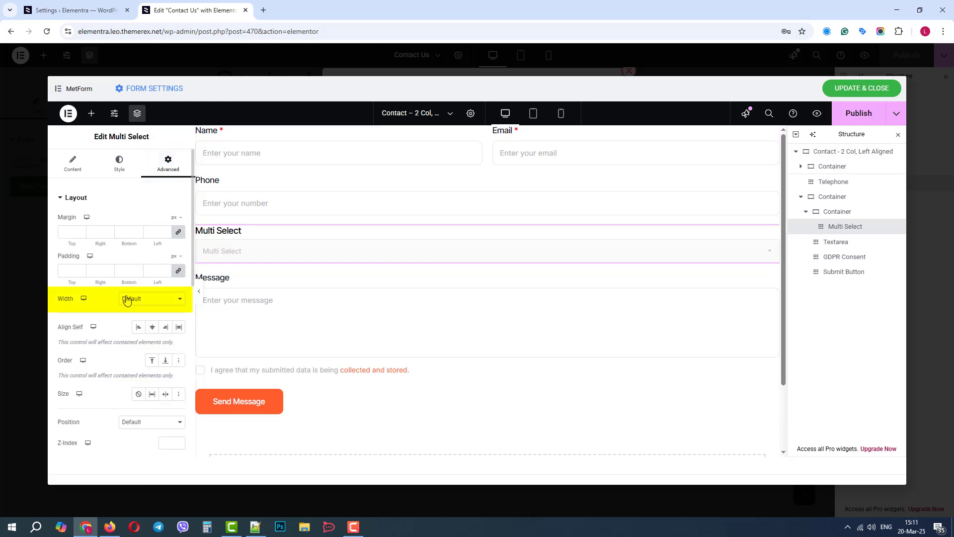
{"action": "left_click", "coordinate": [152, 300]}
{"action": "left_click", "coordinate": [146, 347]}
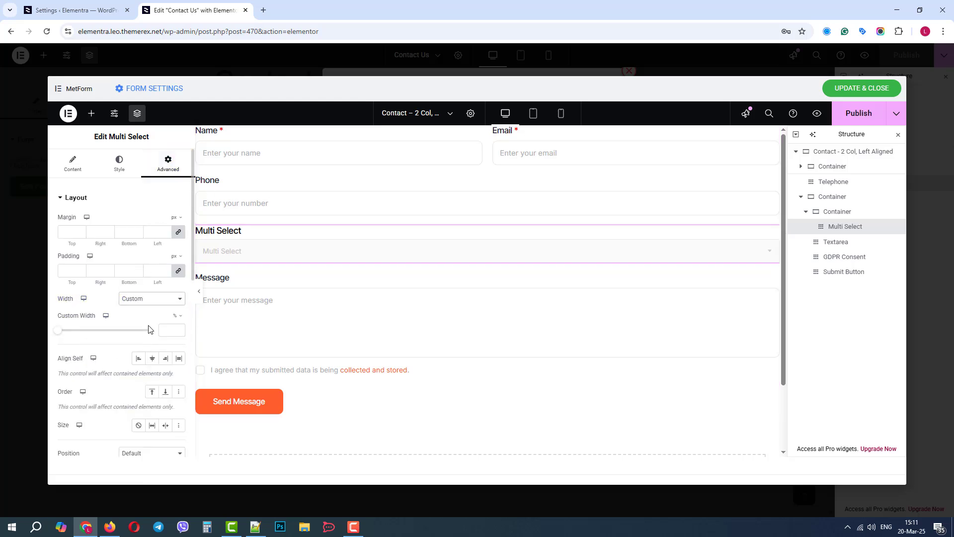
{"action": "left_click", "coordinate": [167, 329]}
{"action": "type", "text": "50"}
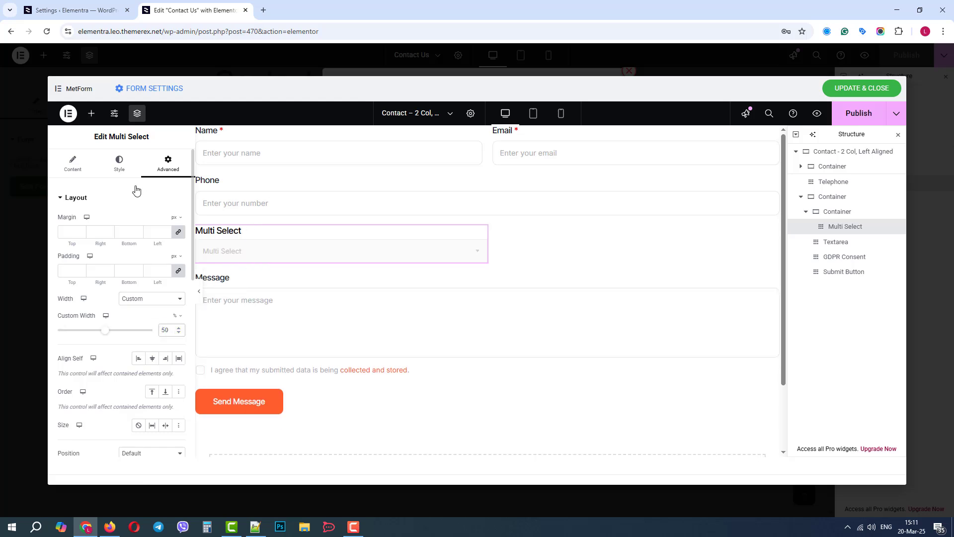
- Add a MetForm Date field below the Multi Select field in the same container
{"action": "left_click", "coordinate": [92, 115]}
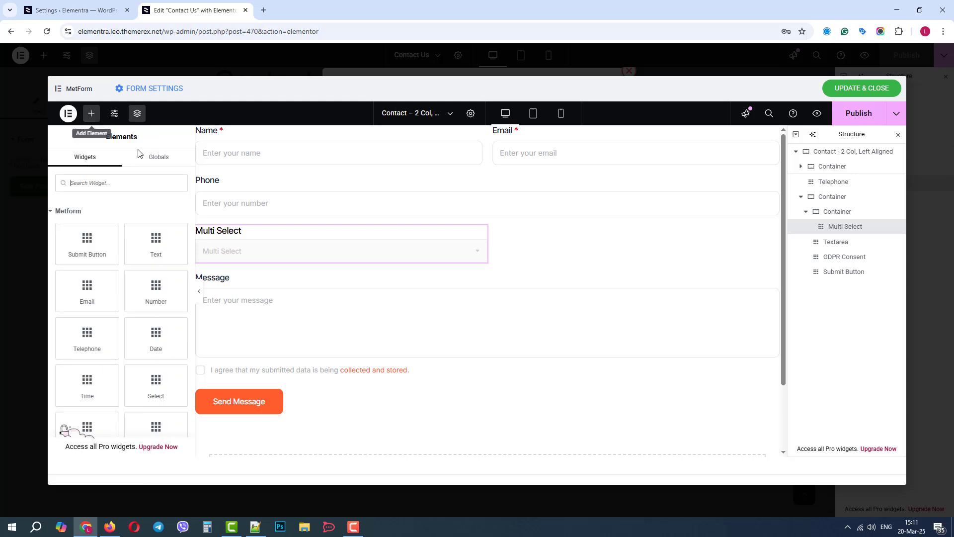
{"action": "scroll", "coordinate": [149, 223], "scroll_direction": "down", "scroll_amount": 2}
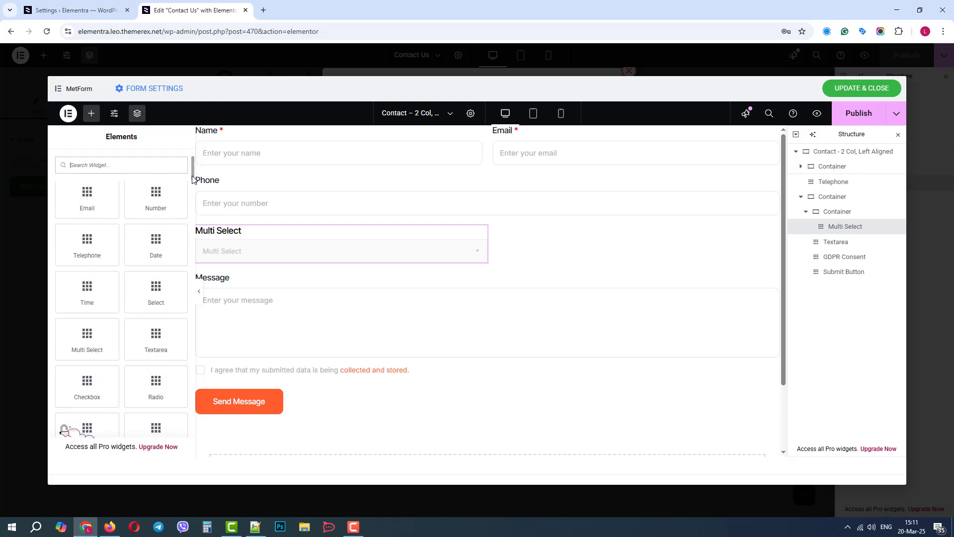
{"action": "left_click_drag", "start_coordinate": [156, 243], "coordinate": [395, 269]}
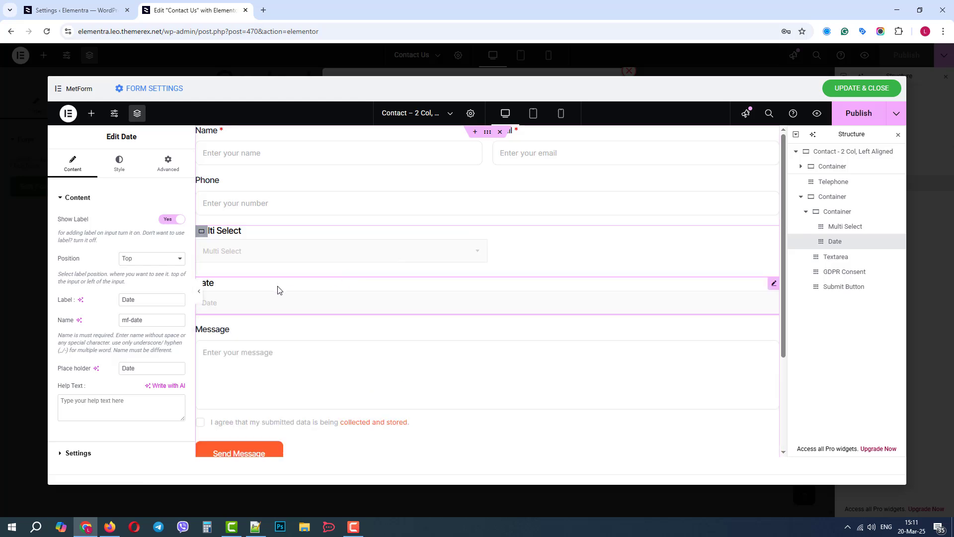
- Give the Date field a custom width of 50%
{"action": "left_click", "coordinate": [168, 164]}
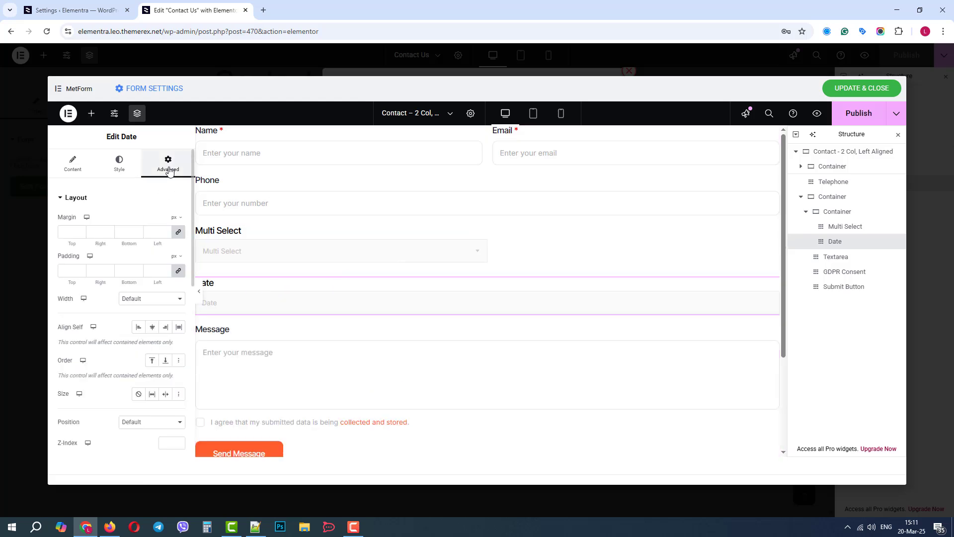
{"action": "left_click", "coordinate": [147, 301]}
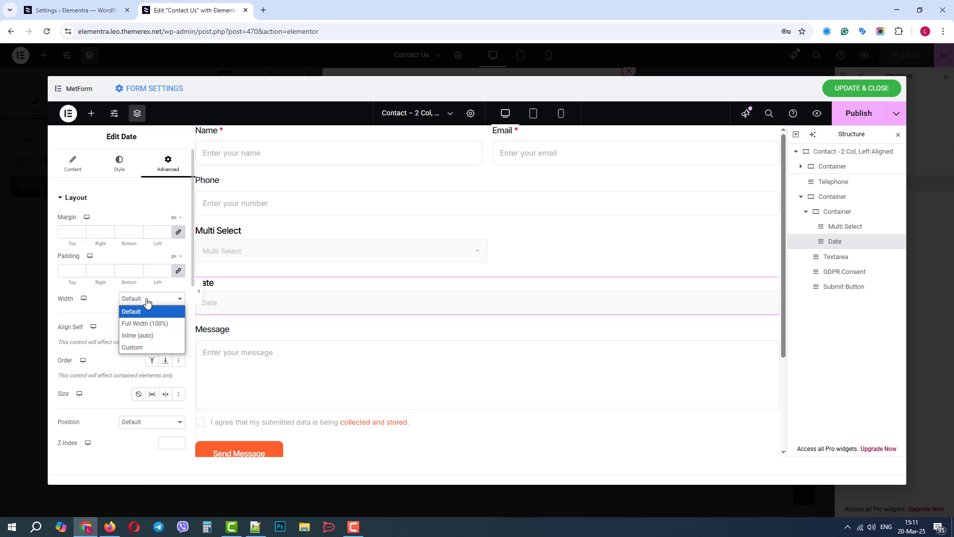
{"action": "left_click", "coordinate": [147, 347]}
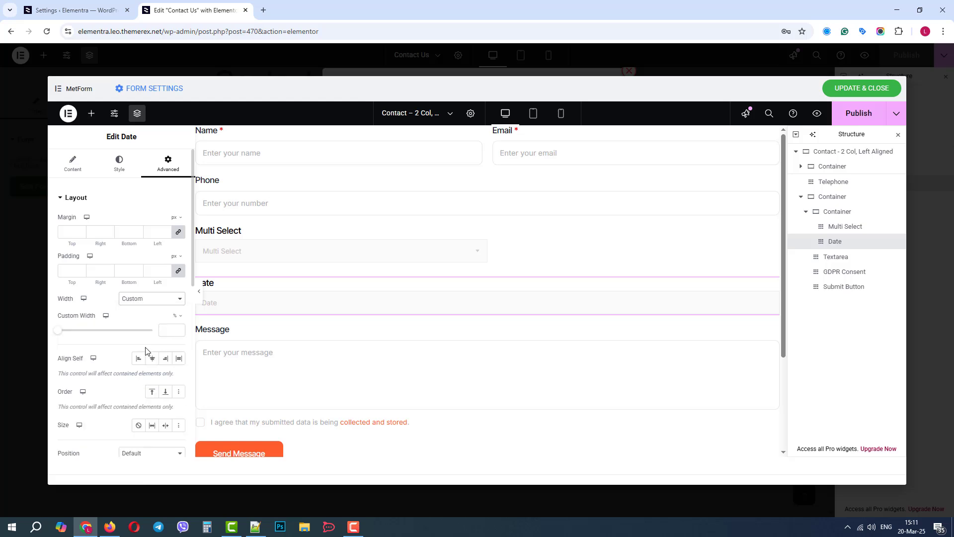
{"action": "left_click", "coordinate": [168, 327]}
{"action": "type", "text": "50"}
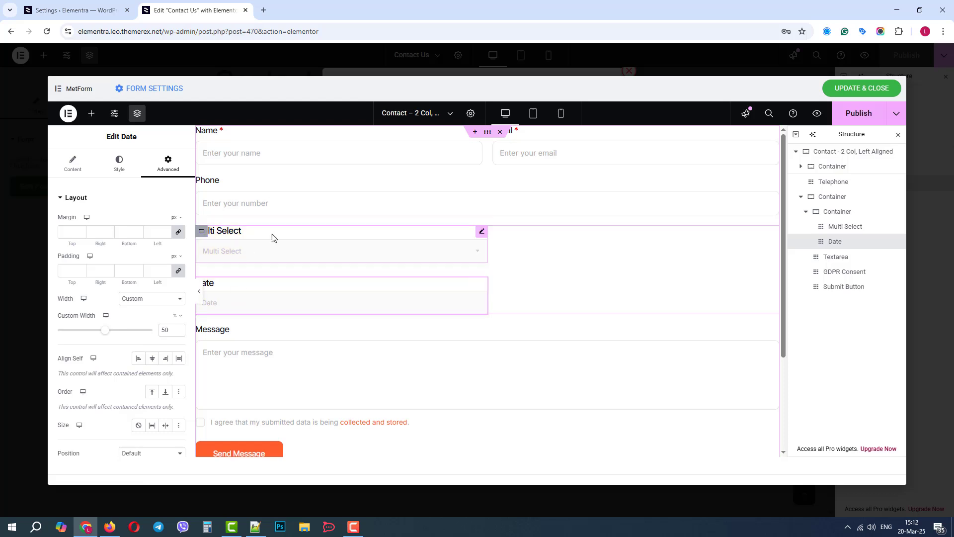
- Set the items direction of the container holding Multi Select and Date to a horizontal row
{"action": "left_click", "coordinate": [839, 214]}
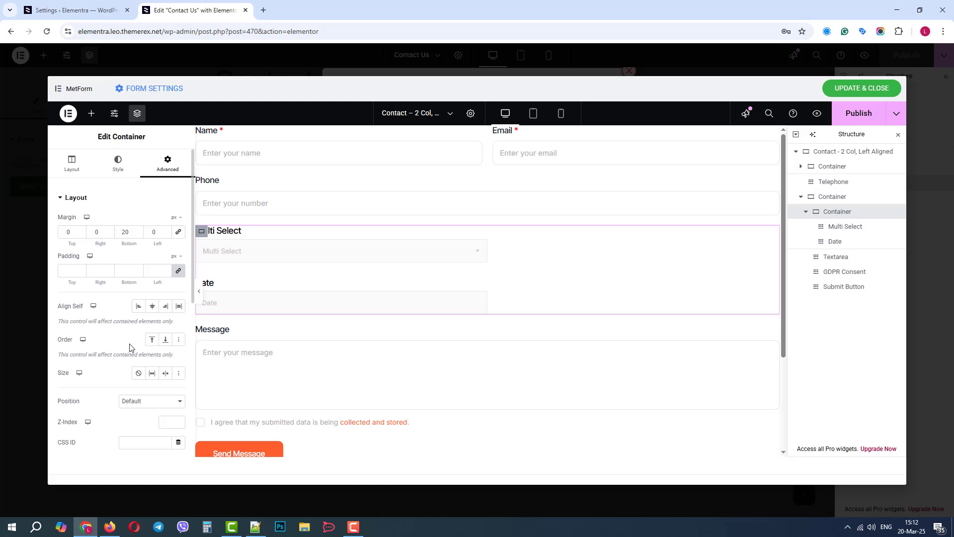
{"action": "left_click", "coordinate": [72, 162]}
{"action": "left_click", "coordinate": [139, 367]}
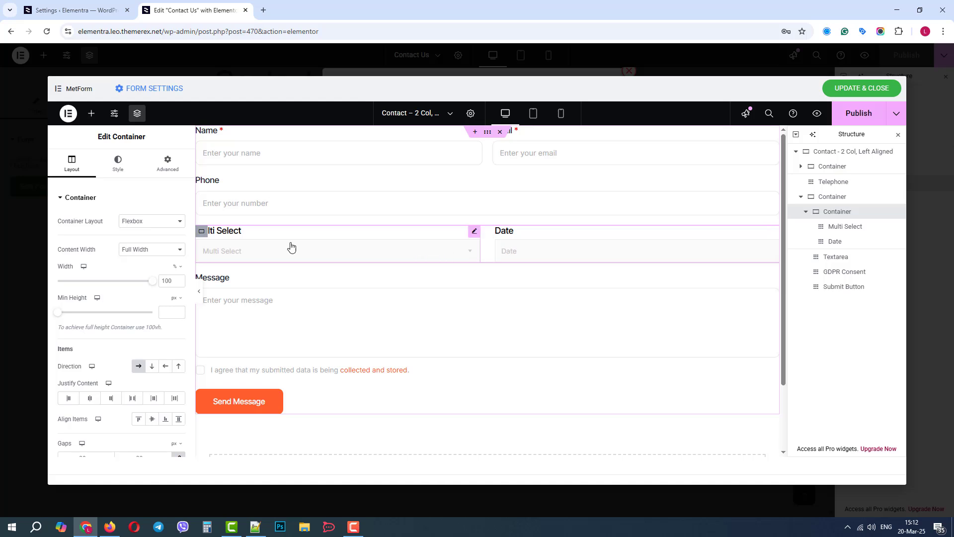
- Change the Multi Select field's label to Subject
{"action": "left_click", "coordinate": [239, 236]}
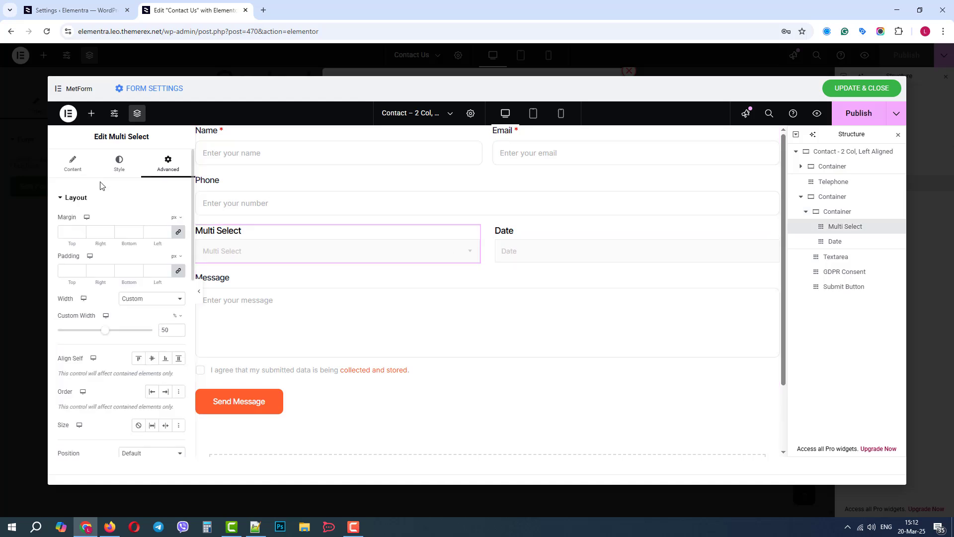
{"action": "left_click", "coordinate": [73, 169]}
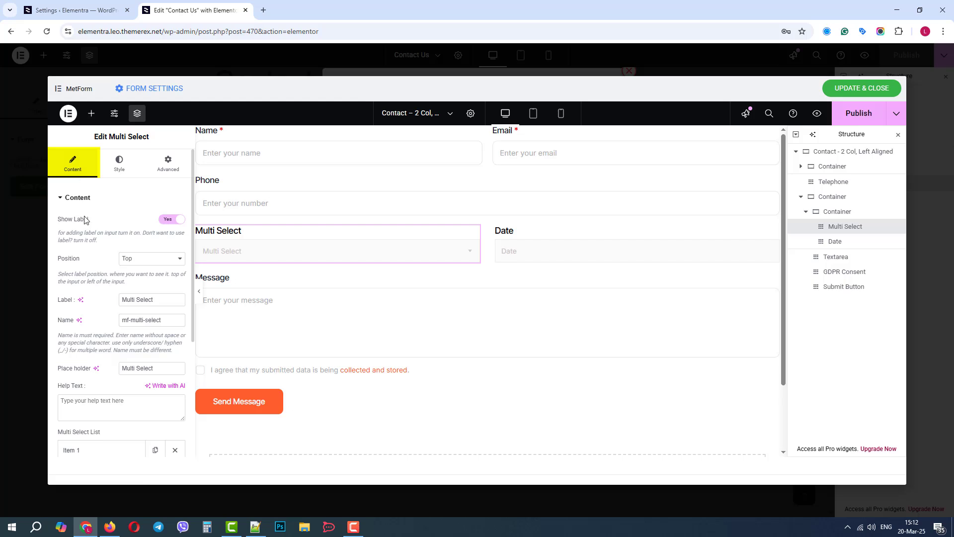
{"action": "triple_click", "coordinate": [146, 300]}
{"action": "type", "text": "Subject"}
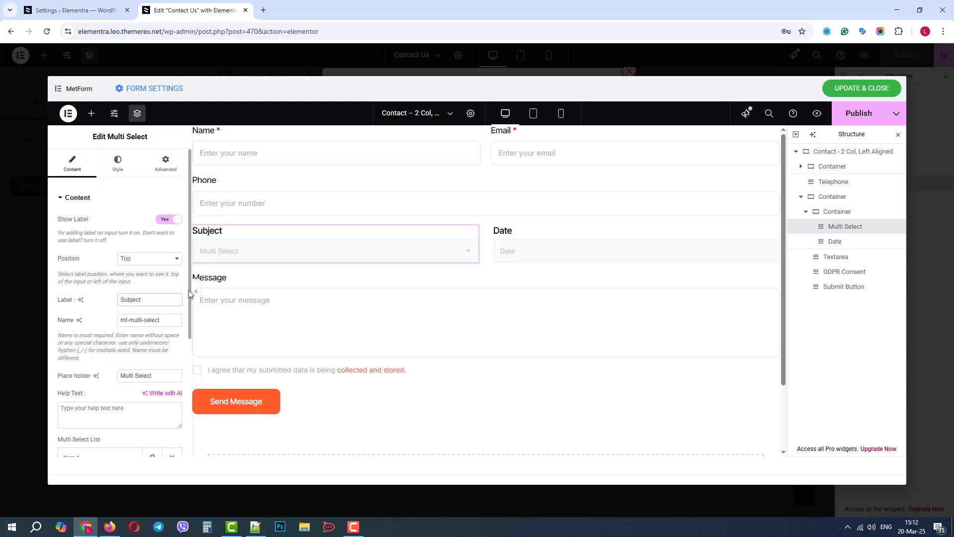
- Set the text of the first item in the Subject field's option list to Support
{"action": "scroll", "coordinate": [183, 344], "scroll_direction": "down", "scroll_amount": 2}
{"action": "scroll", "coordinate": [183, 344], "scroll_direction": "down", "scroll_amount": 3}
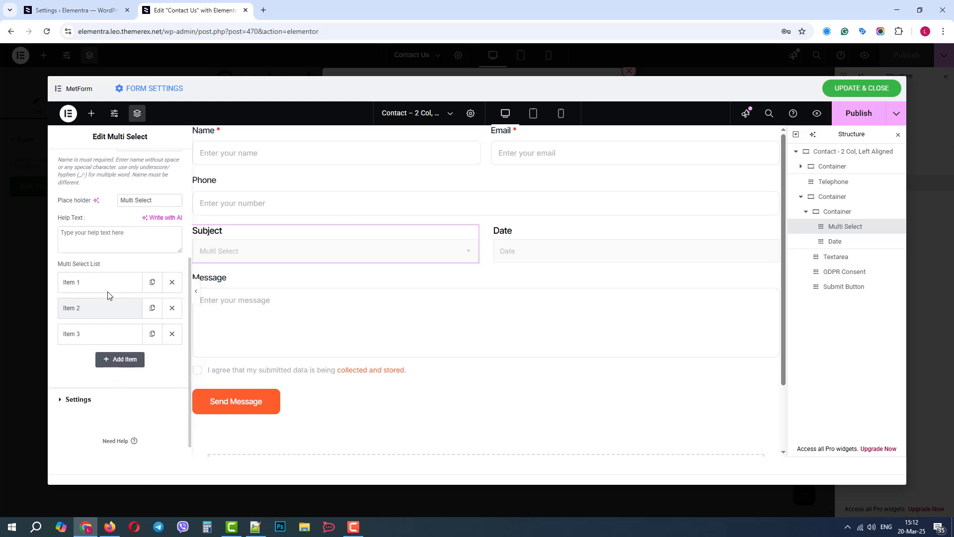
{"action": "left_click", "coordinate": [107, 282]}
{"action": "triple_click", "coordinate": [95, 322]}
{"action": "type", "text": "Support"}
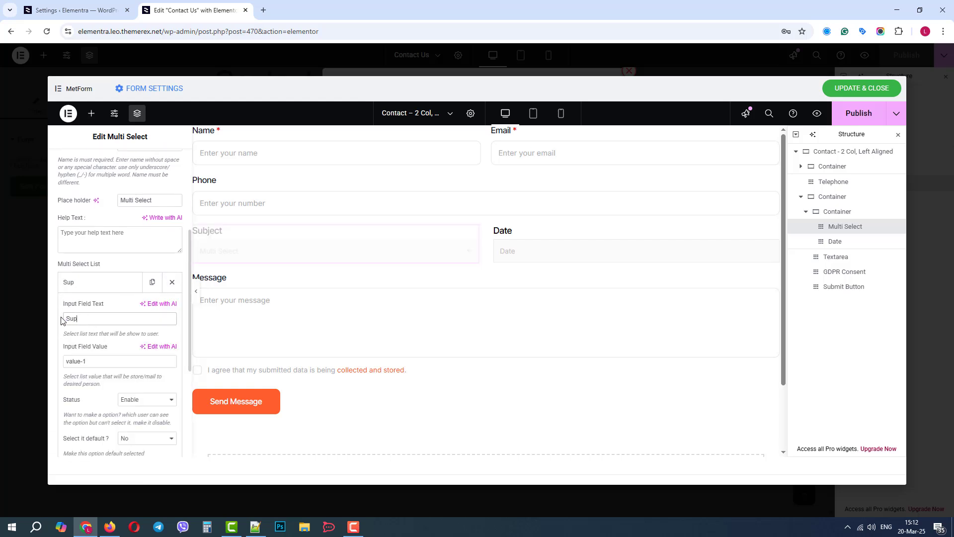
{"action": "left_click", "coordinate": [108, 293]}
- Set the text of the second and third Subject options to Sales and Partnership
{"action": "left_click", "coordinate": [100, 308]}
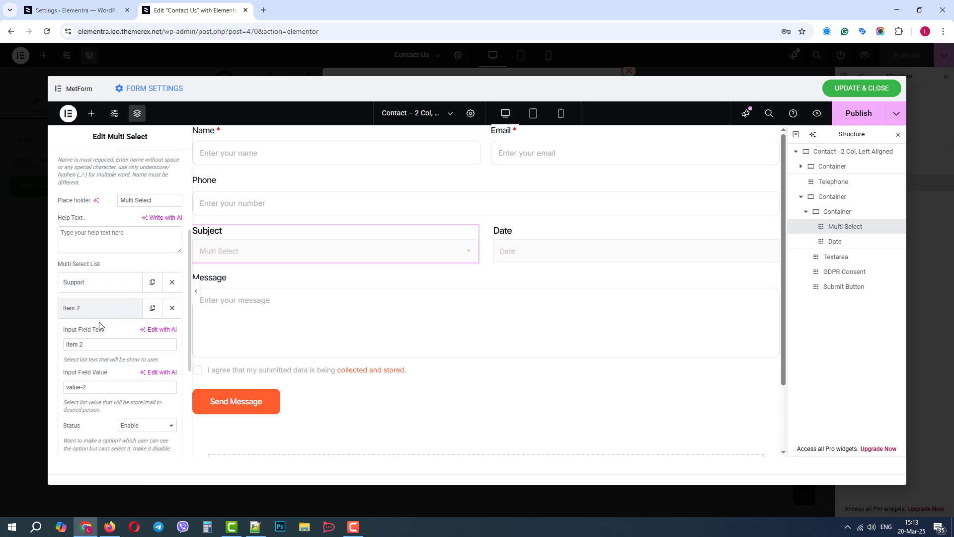
{"action": "triple_click", "coordinate": [98, 344]}
{"action": "type", "text": "Sales"}
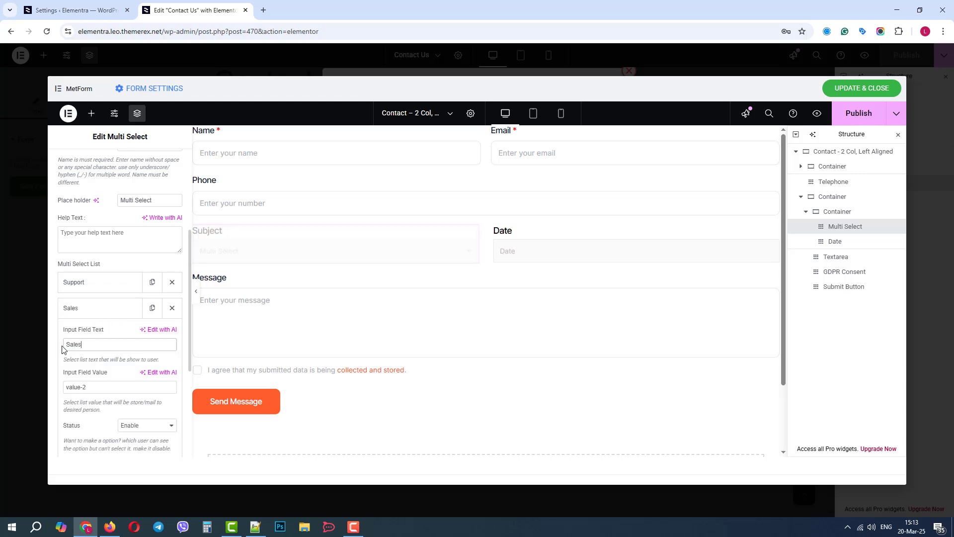
{"action": "left_click", "coordinate": [112, 312]}
{"action": "left_click", "coordinate": [96, 334]}
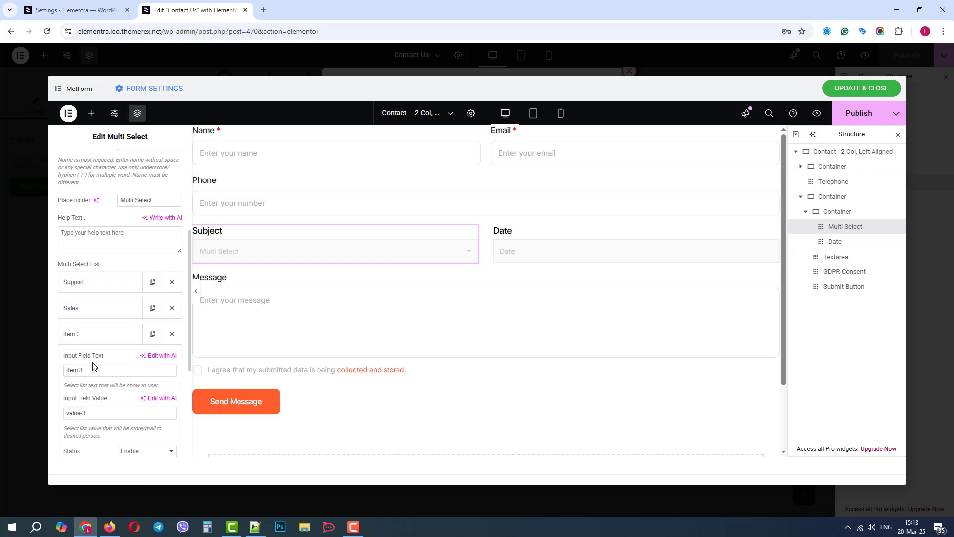
{"action": "triple_click", "coordinate": [94, 370]}
{"action": "type", "text": "Partnership"}
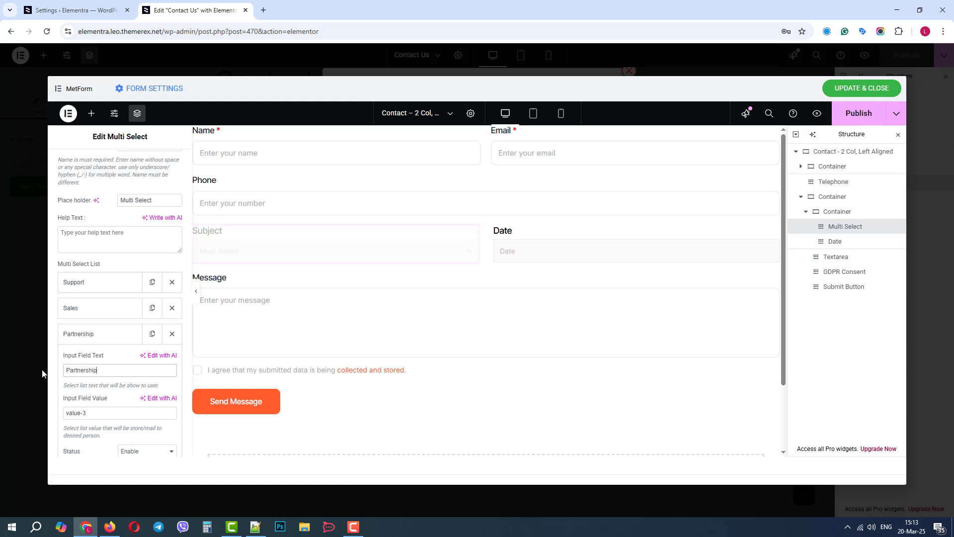
{"action": "left_click", "coordinate": [96, 336]}
- Change the Date field's label to Deadline and open its calendar to check the date picker
{"action": "left_click", "coordinate": [516, 237]}
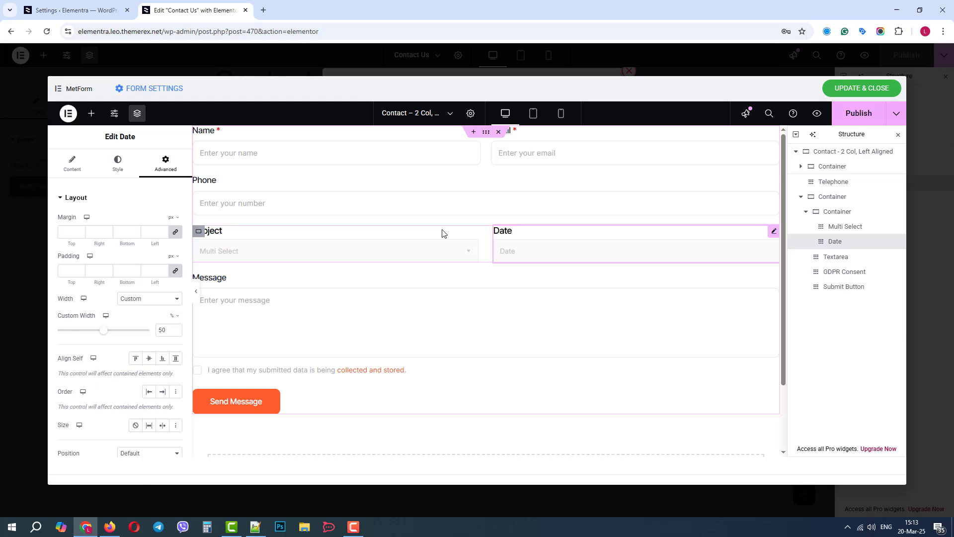
{"action": "left_click", "coordinate": [67, 170]}
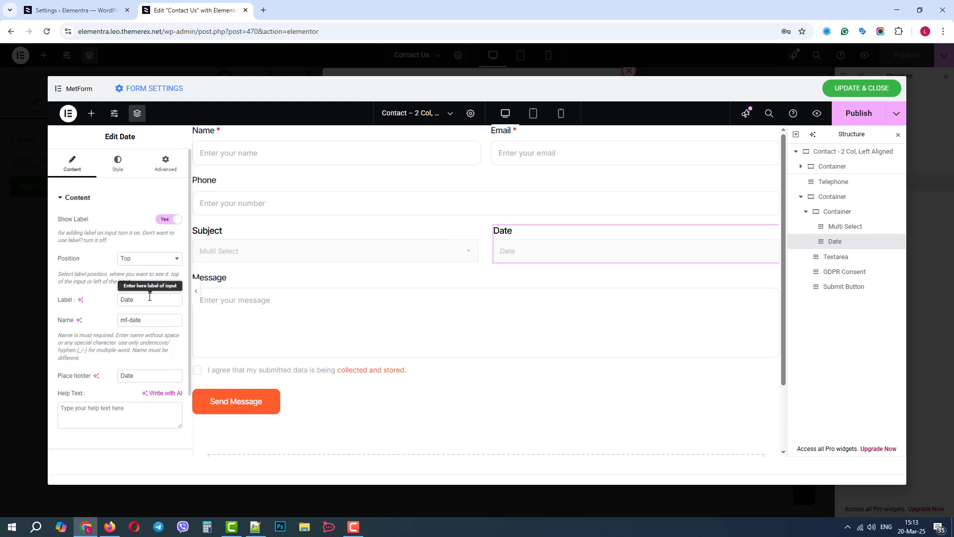
{"action": "double_click", "coordinate": [119, 299]}
{"action": "type", "text": "Deadline"}
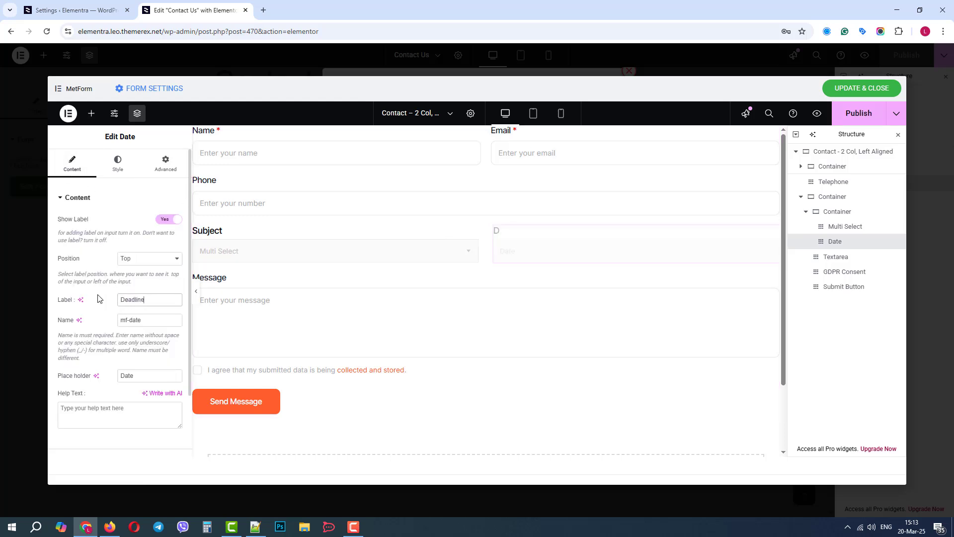
{"action": "left_click", "coordinate": [519, 255]}
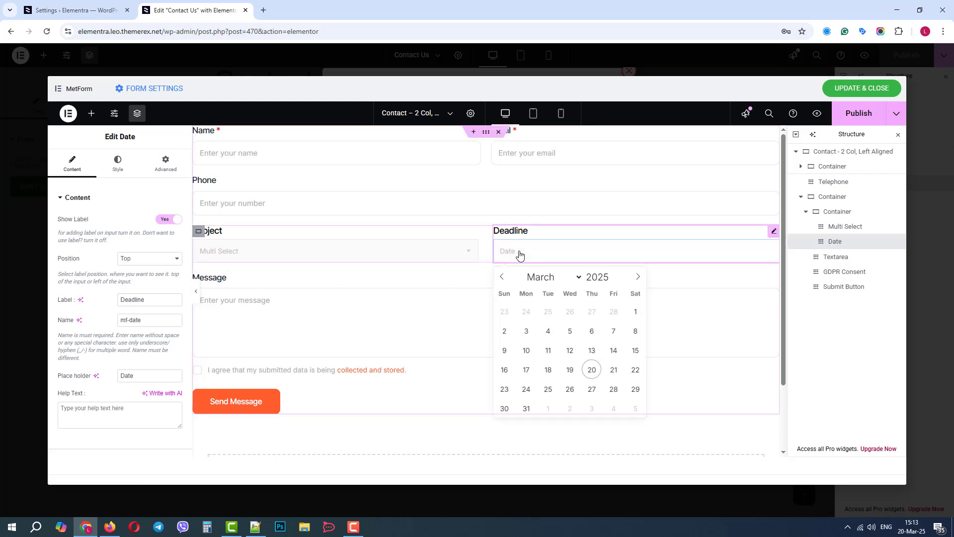
- Save and close the edited form, and view the live Contact Us page
{"action": "left_click", "coordinate": [860, 89]}
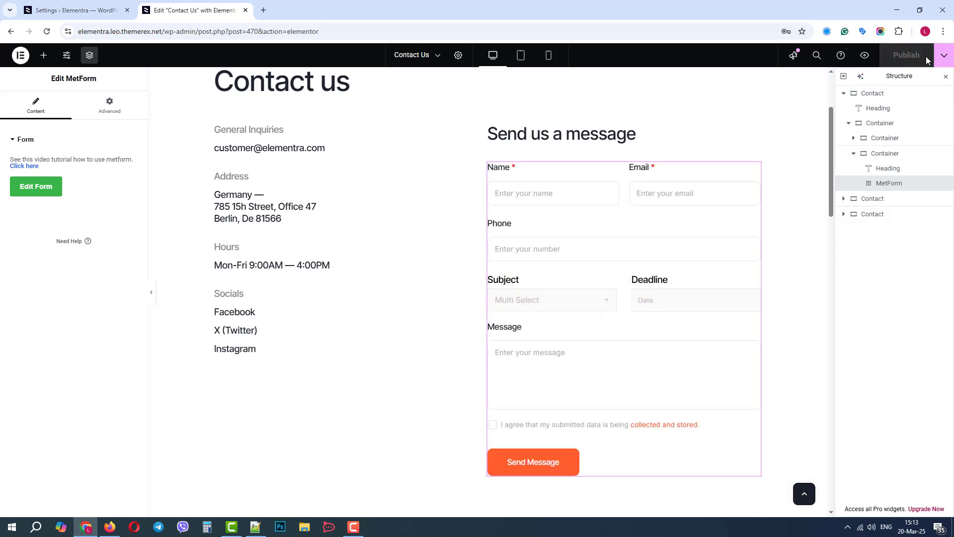
{"action": "left_click", "coordinate": [944, 55]}
{"action": "left_click", "coordinate": [897, 129]}
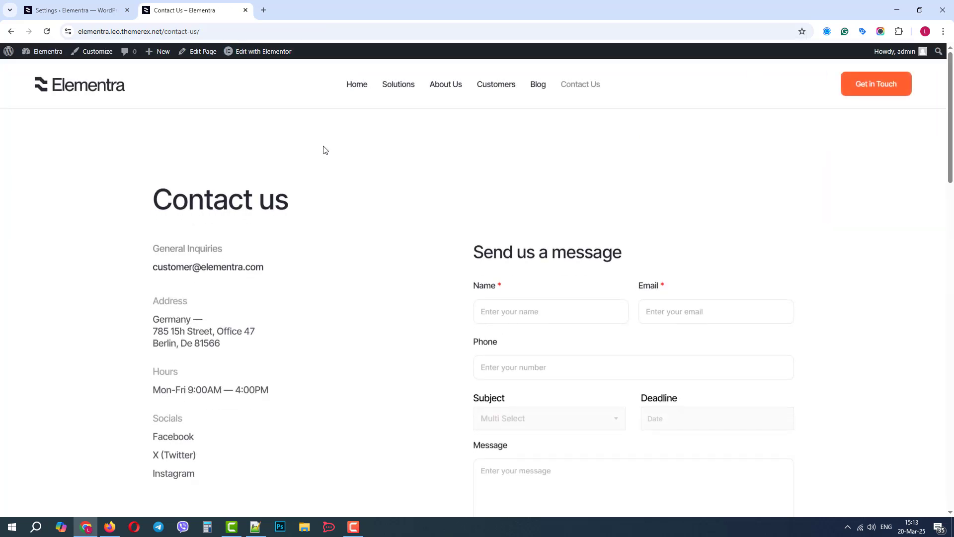
- Check the Subject options on the live contact form and pick 03-22-2025 as the Deadline
{"action": "scroll", "coordinate": [637, 183], "scroll_direction": "down", "scroll_amount": 1}
{"action": "scroll", "coordinate": [639, 184], "scroll_direction": "down", "scroll_amount": 2}
{"action": "left_click", "coordinate": [524, 270]}
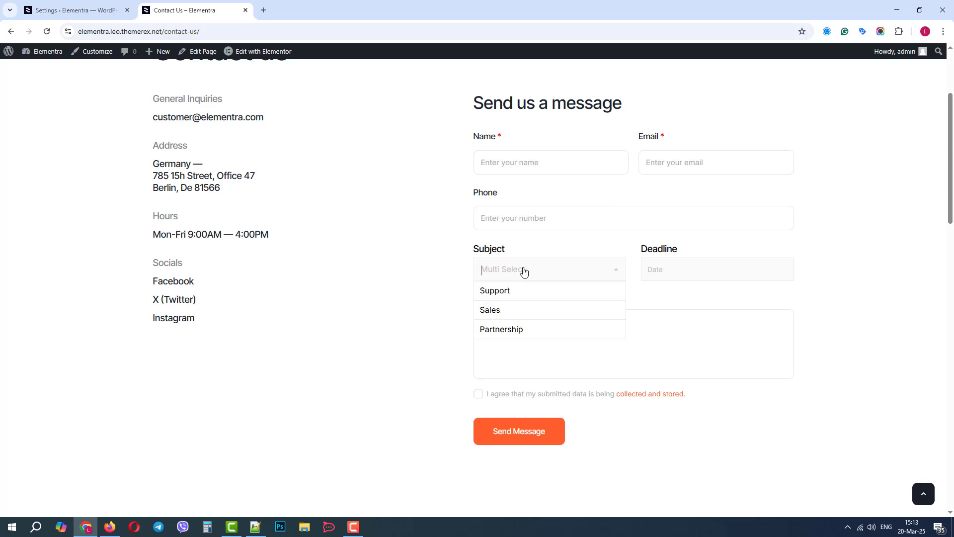
{"action": "left_click", "coordinate": [681, 274]}
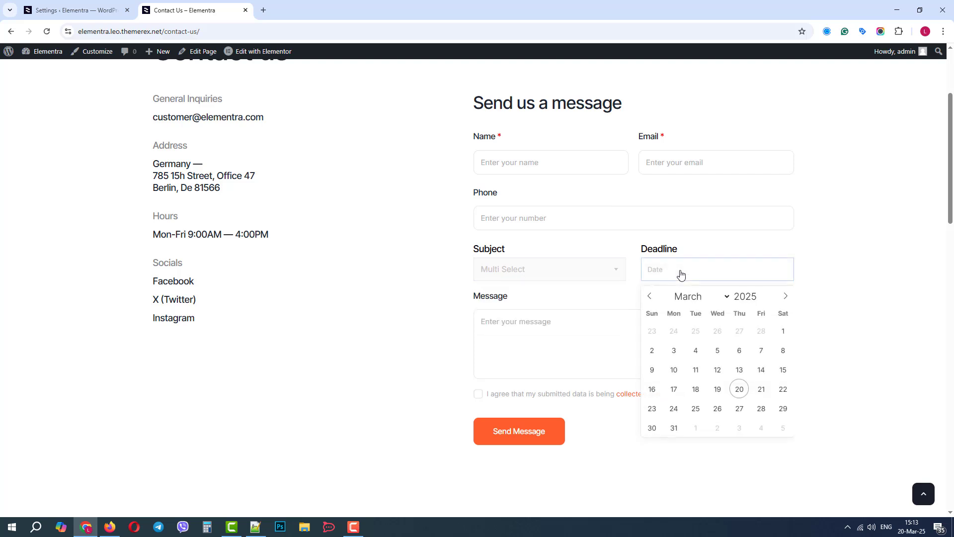
{"action": "left_click", "coordinate": [783, 389]}
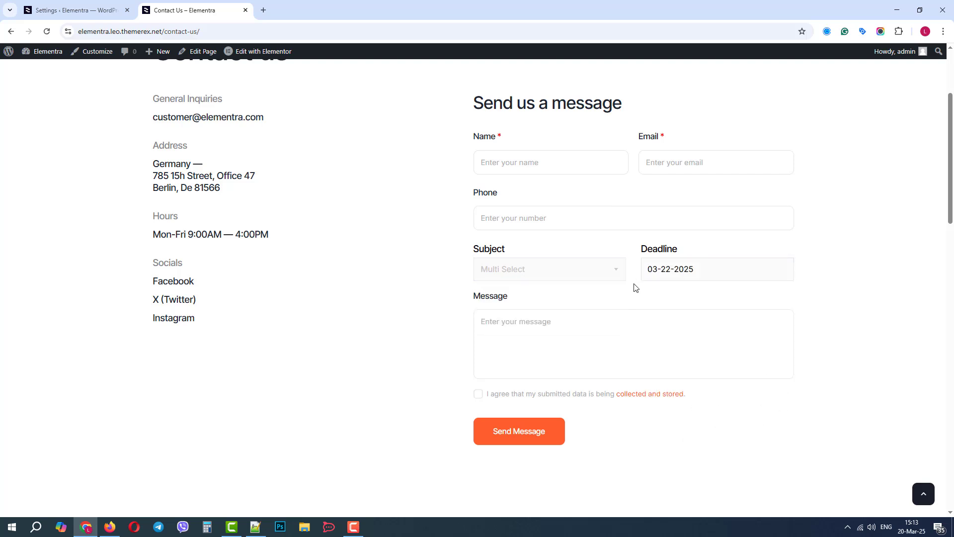
- Try selecting Sales and Partnership in the live form's Subject field, and clear the selection
{"action": "left_click", "coordinate": [569, 271]}
{"action": "left_click", "coordinate": [517, 314]}
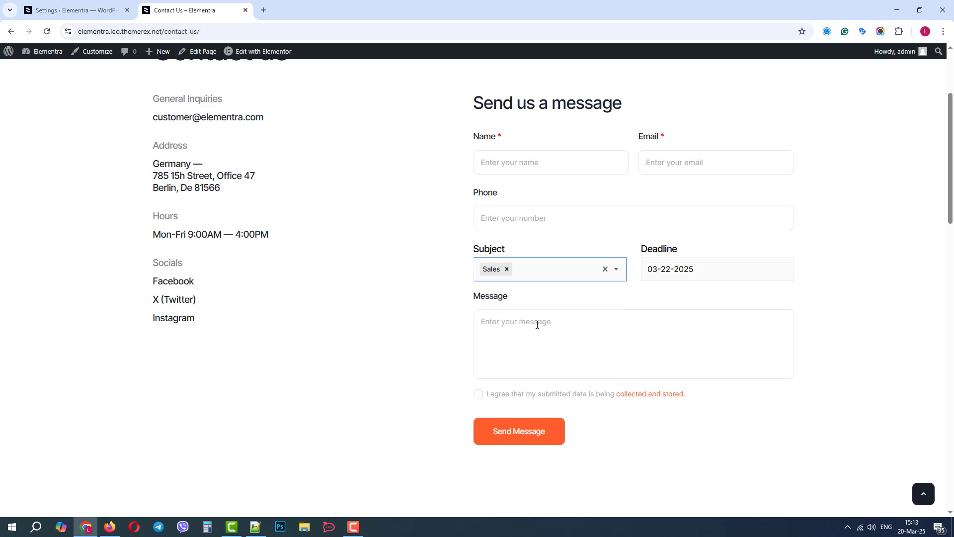
{"action": "left_click", "coordinate": [561, 278]}
{"action": "left_click", "coordinate": [510, 312]}
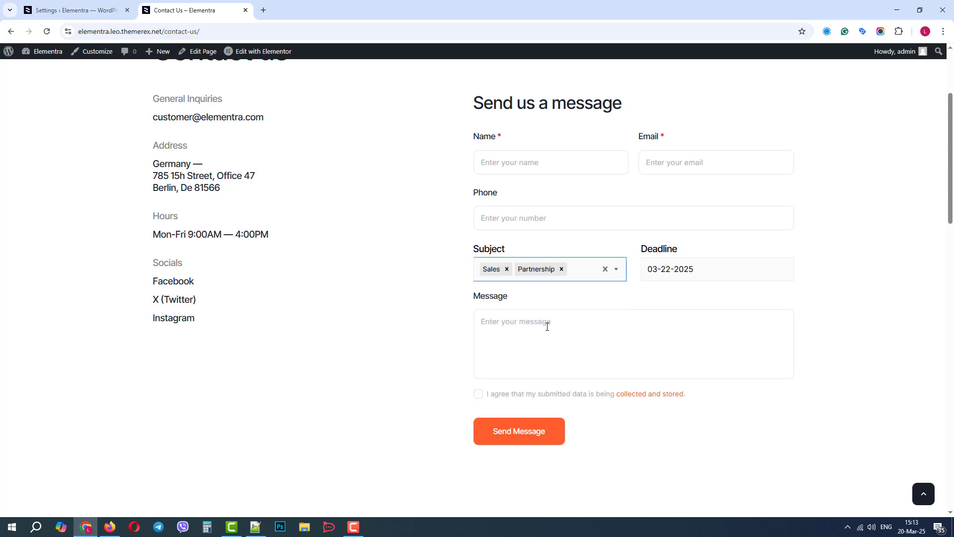
{"action": "left_click", "coordinate": [604, 269]}
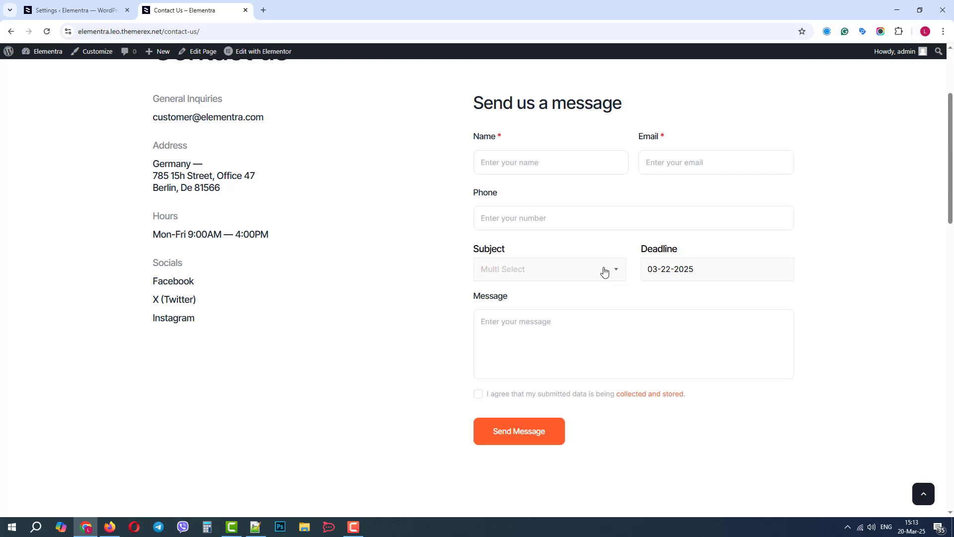
{"action": "left_click", "coordinate": [406, 326]}
- Open the Contact Us page in Elementor and add a MetForm widget beneath the heading in the blue "Get in touch" section
{"action": "left_click", "coordinate": [256, 51]}
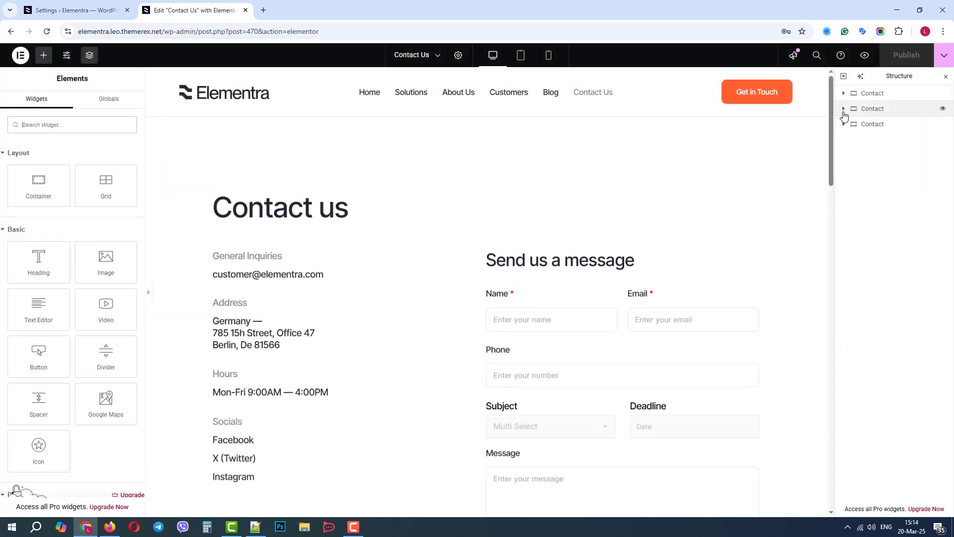
{"action": "left_click_drag", "start_coordinate": [833, 122], "coordinate": [819, 352]}
{"action": "scroll", "coordinate": [795, 348], "scroll_direction": "down", "scroll_amount": 1}
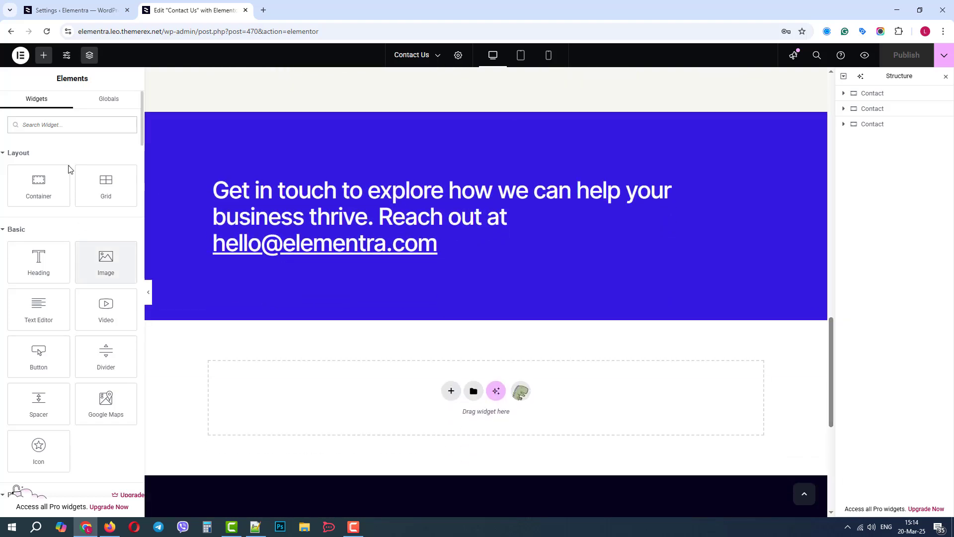
{"action": "left_click", "coordinate": [54, 125]}
{"action": "type", "text": "form"}
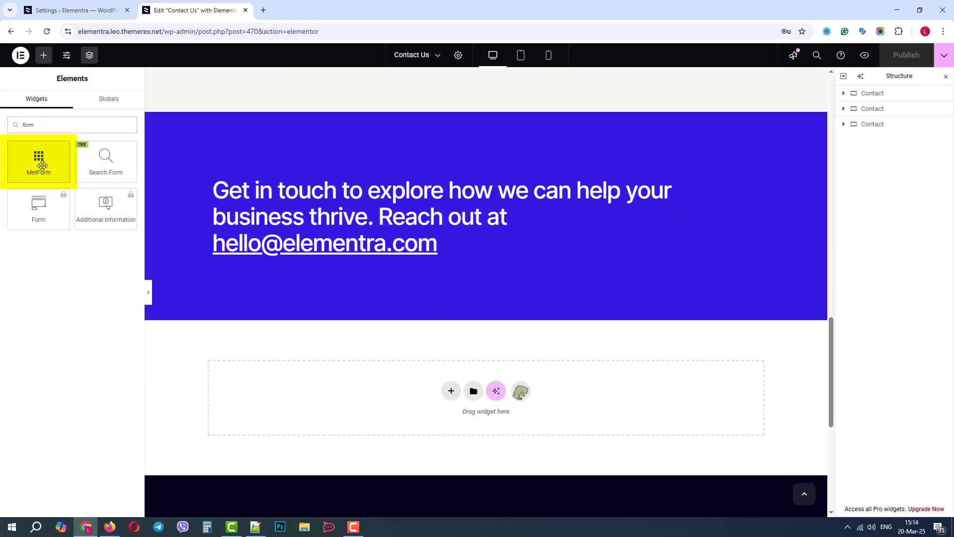
{"action": "left_click_drag", "start_coordinate": [38, 159], "coordinate": [478, 256]}
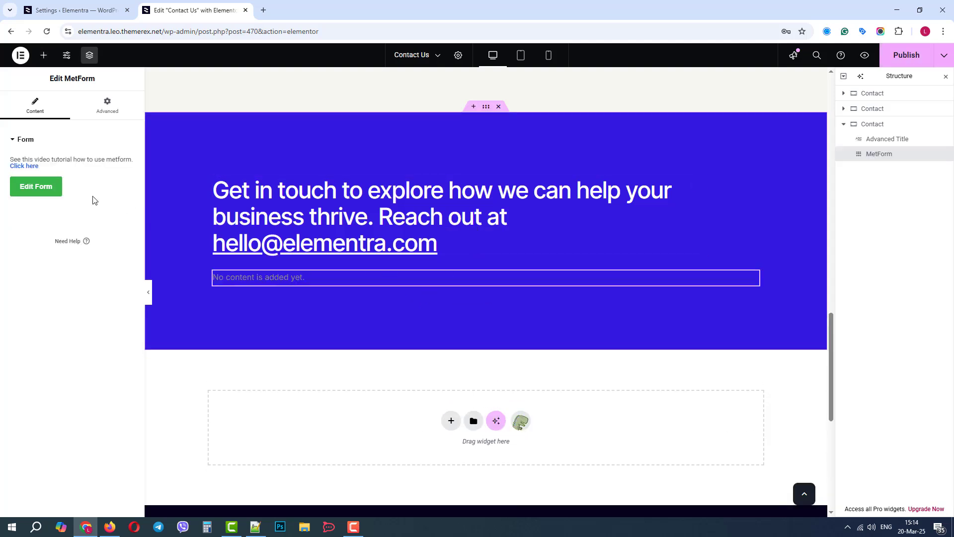
- Assign the saved form "Sign-up – Centered" to the new MetForm widget and save the choice
{"action": "left_click", "coordinate": [37, 187]}
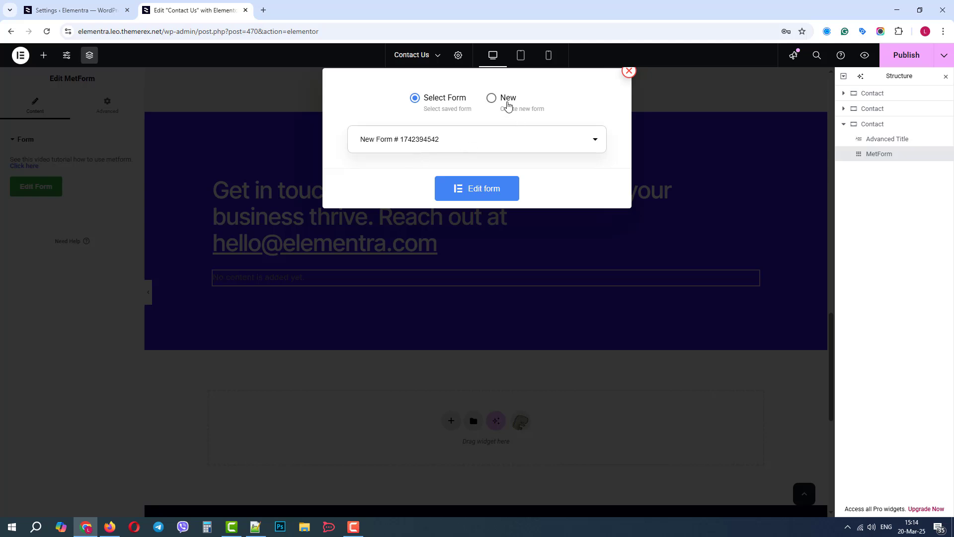
{"action": "left_click", "coordinate": [491, 99]}
{"action": "left_click", "coordinate": [428, 98]}
{"action": "left_click", "coordinate": [408, 140]}
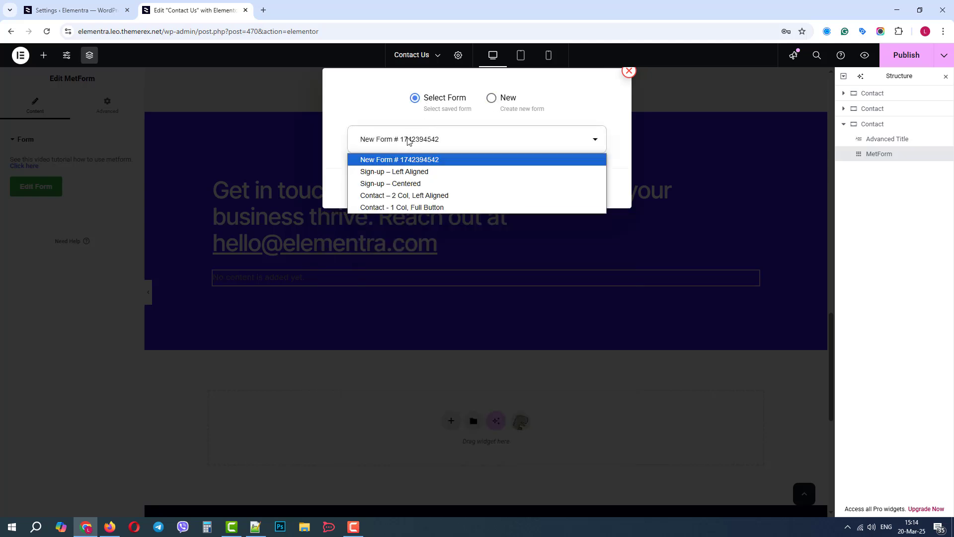
{"action": "left_click", "coordinate": [408, 184]}
{"action": "left_click", "coordinate": [569, 199]}
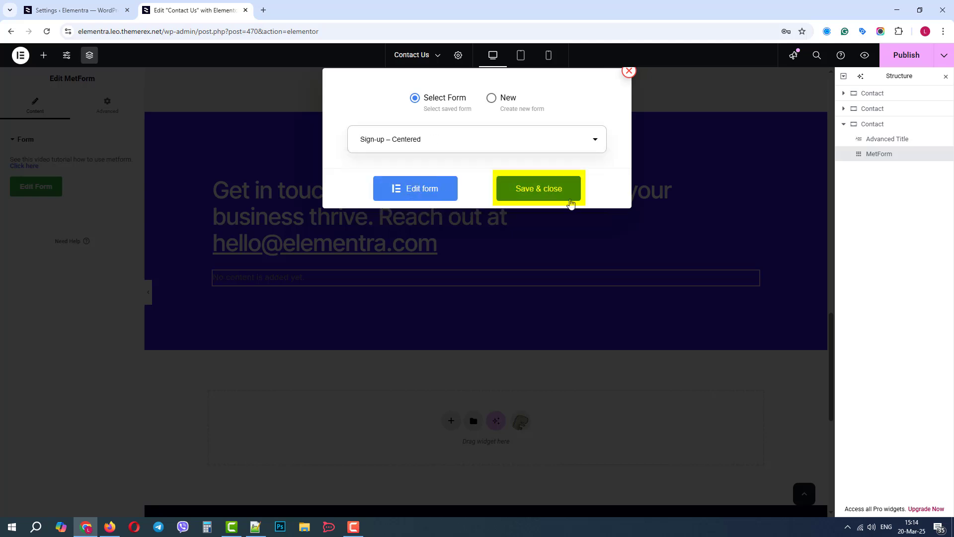
{"action": "left_click", "coordinate": [545, 190]}
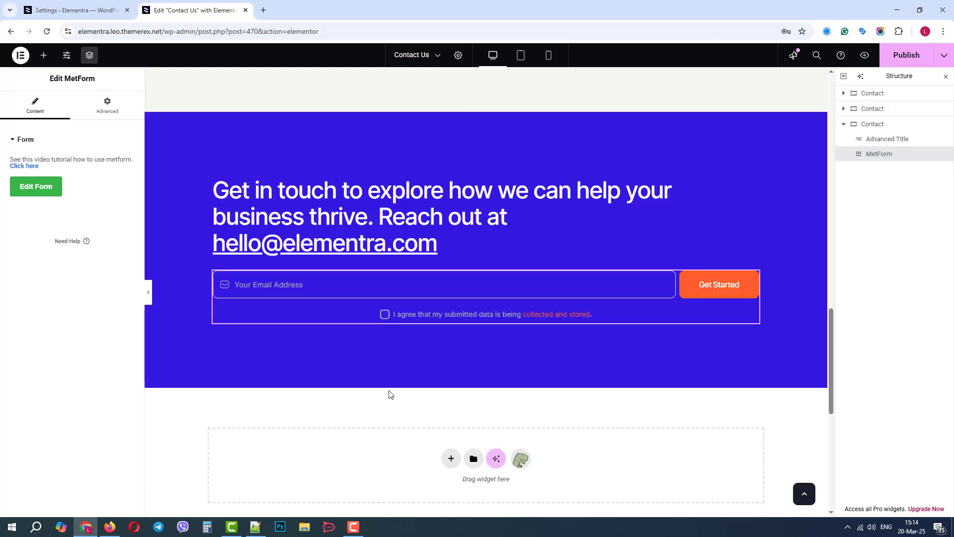
- Examine the Integration settings of the Sign-up – Centered form, including Mail Chimp, and close the form editor with an update
{"action": "left_click", "coordinate": [244, 283]}
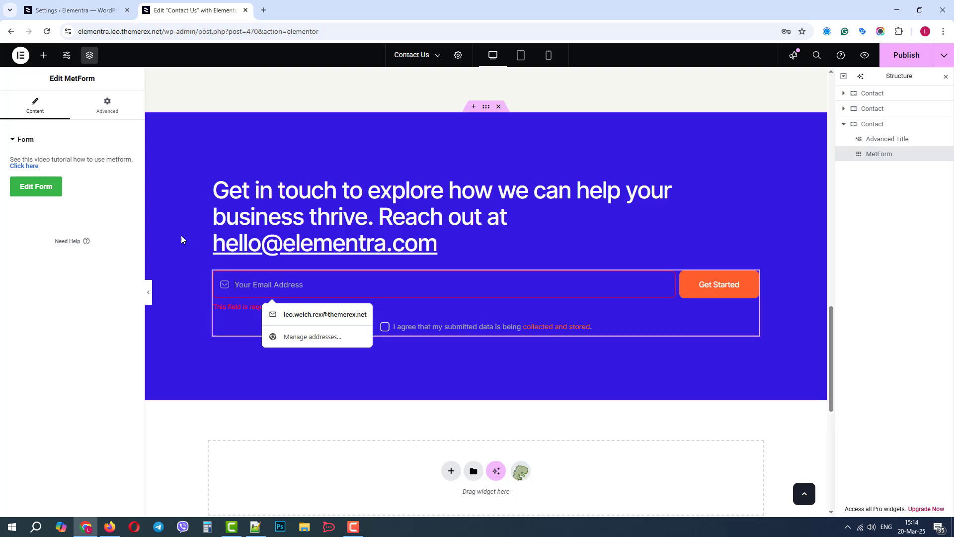
{"action": "left_click", "coordinate": [50, 187]}
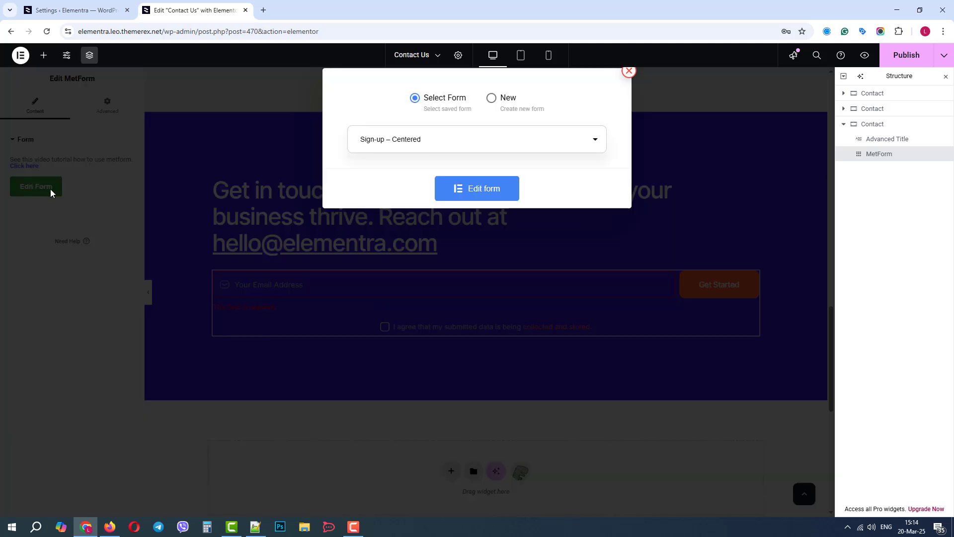
{"action": "left_click", "coordinate": [495, 190]}
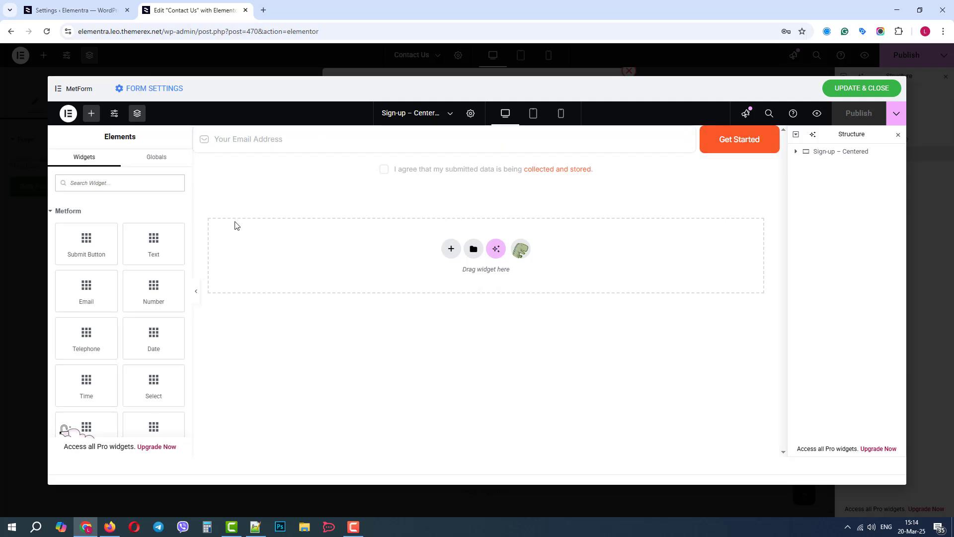
{"action": "left_click", "coordinate": [162, 95]}
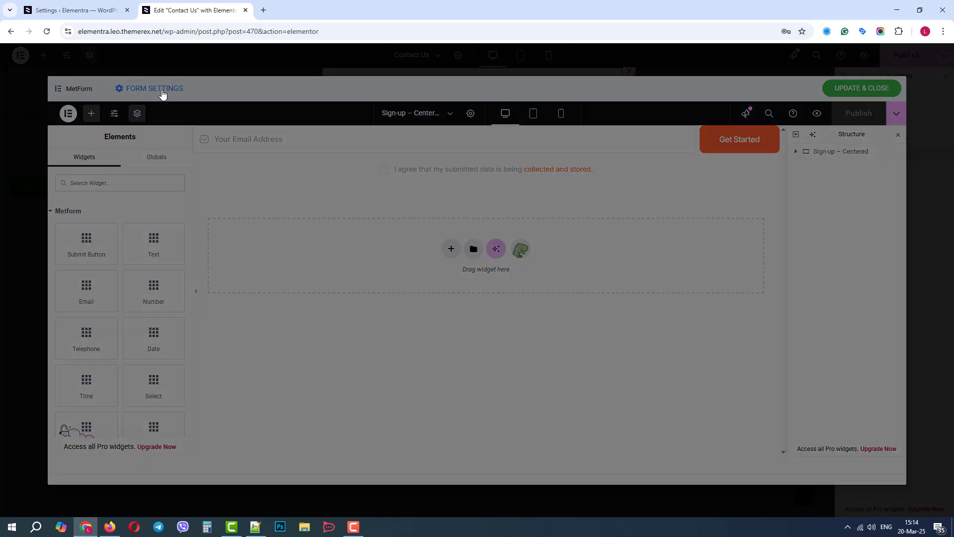
{"action": "left_click", "coordinate": [481, 130]}
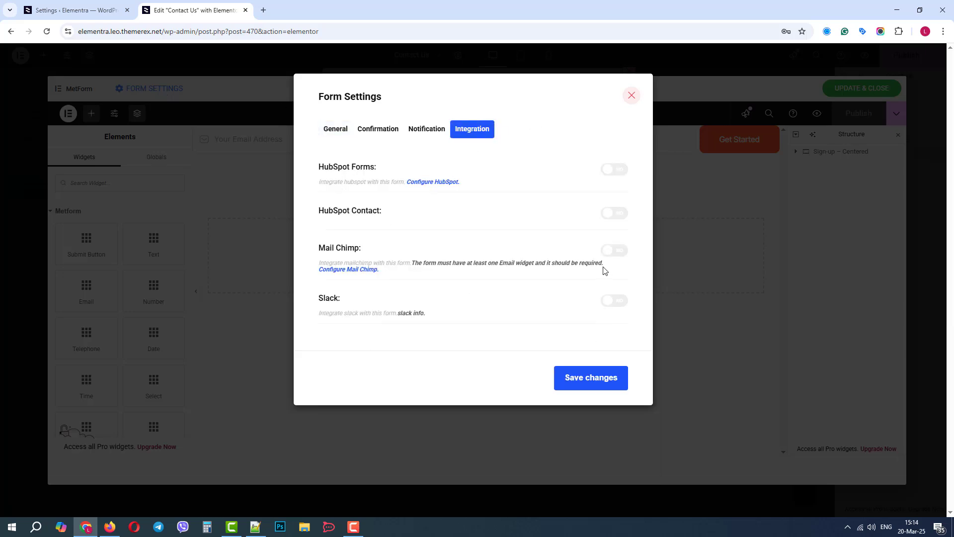
{"action": "left_click", "coordinate": [632, 96]}
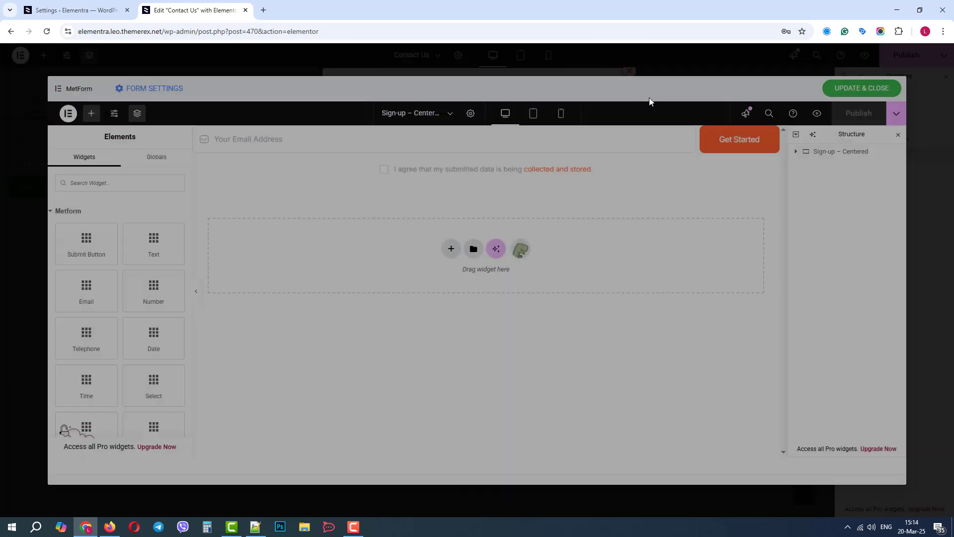
{"action": "left_click", "coordinate": [862, 88]}
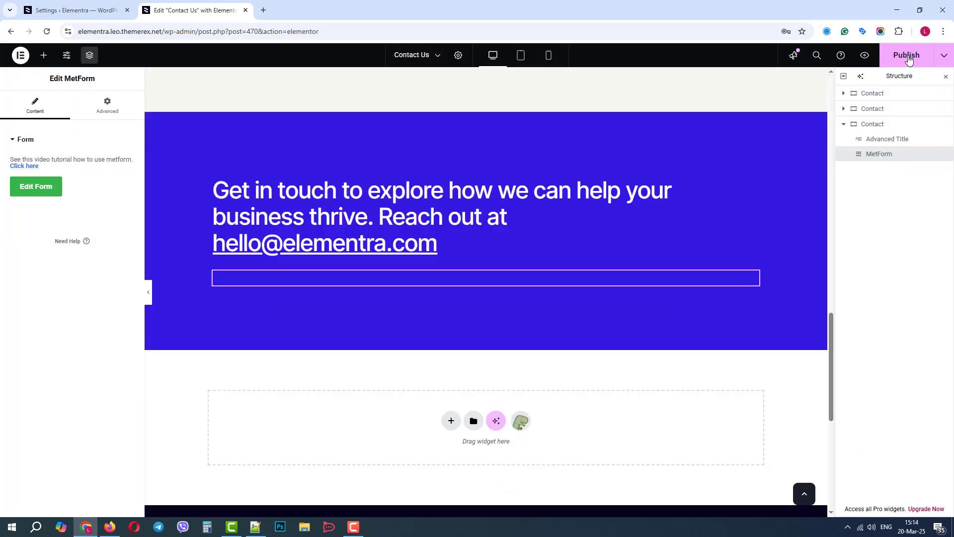
- Publish the Contact Us page and check the sign-up form's email field in the blue section of the live page
{"action": "left_click", "coordinate": [905, 55]}
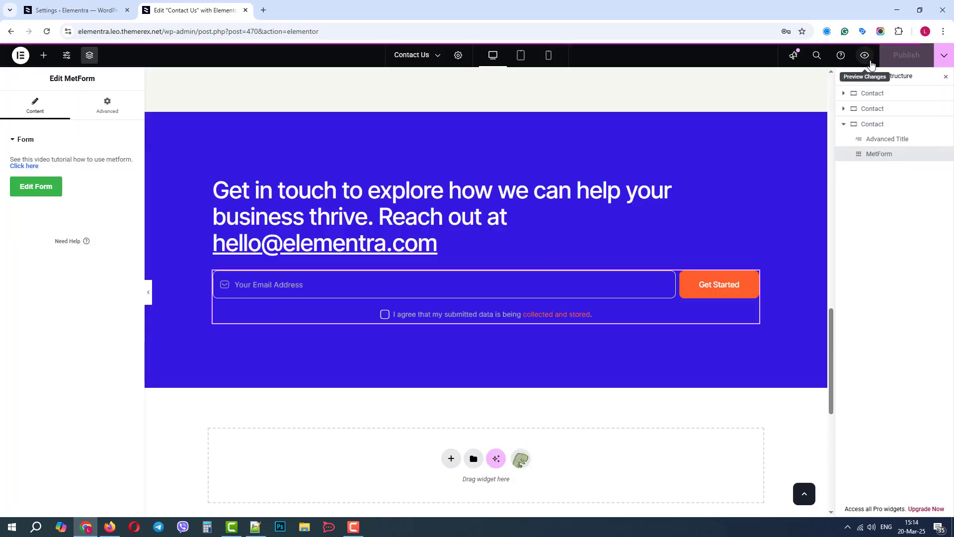
{"action": "left_click", "coordinate": [944, 57]}
{"action": "left_click", "coordinate": [897, 131]}
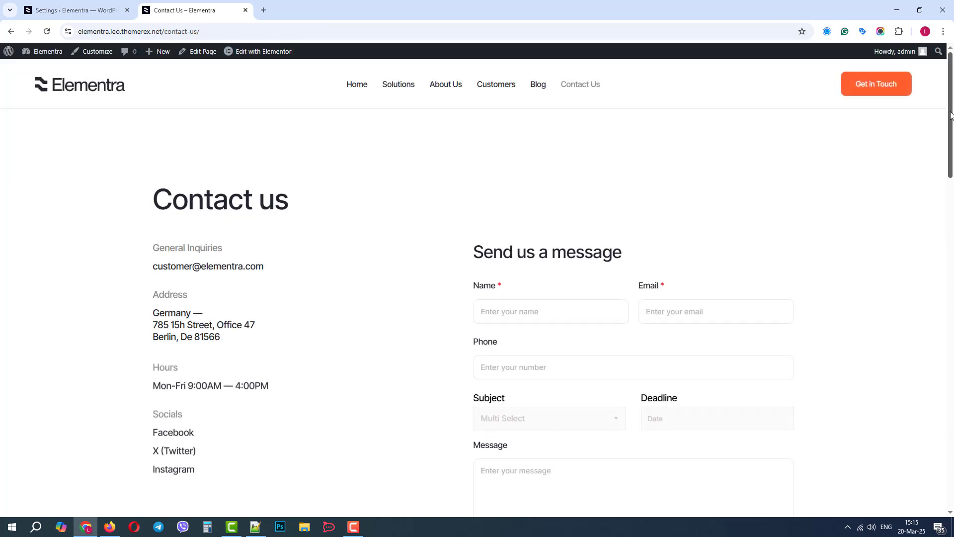
{"action": "scroll", "coordinate": [944, 165], "scroll_direction": "down", "scroll_amount": 3}
{"action": "scroll", "coordinate": [944, 166], "scroll_direction": "down", "scroll_amount": 15}
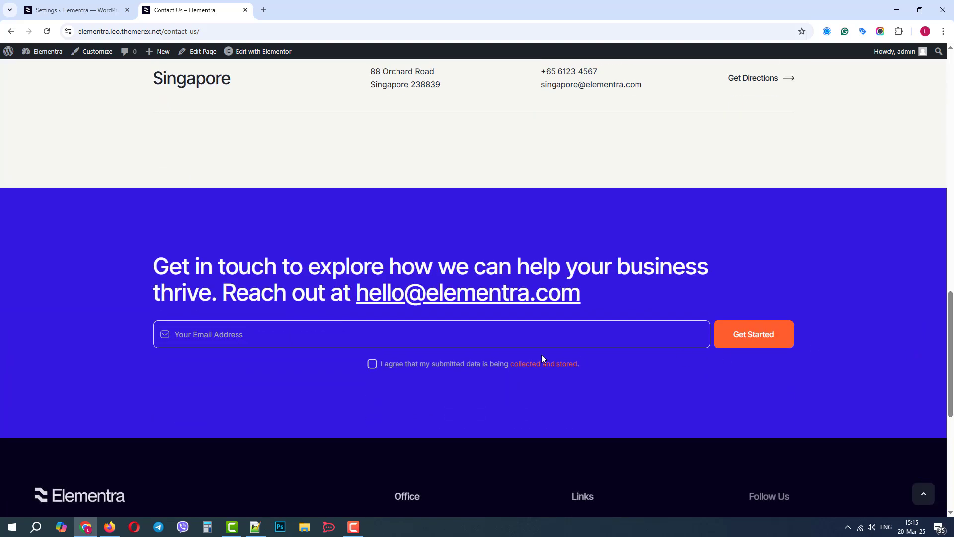
{"action": "left_click", "coordinate": [478, 330]}
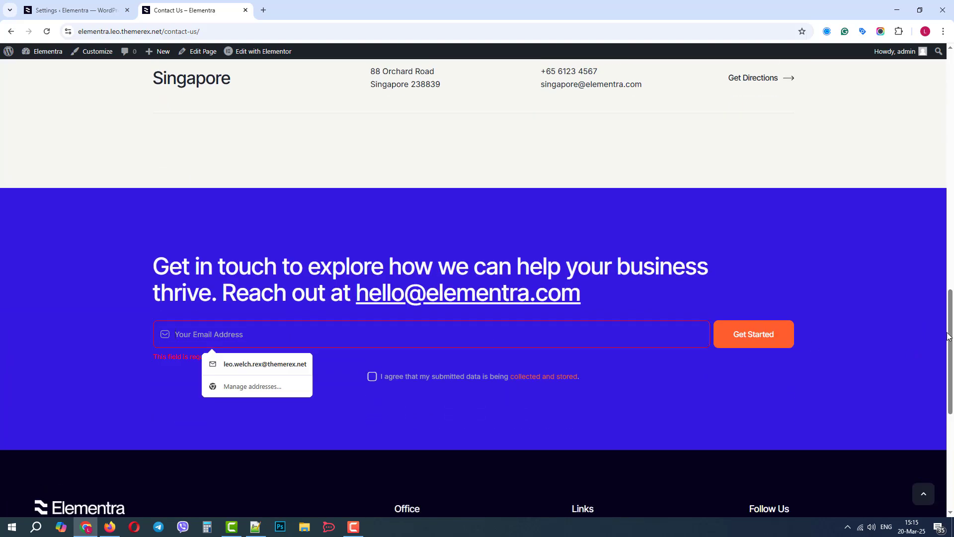
- Fill in the sender's name, email and phone number in the live "Send us a message" form
{"action": "left_click_drag", "start_coordinate": [949, 336], "coordinate": [952, 123]}
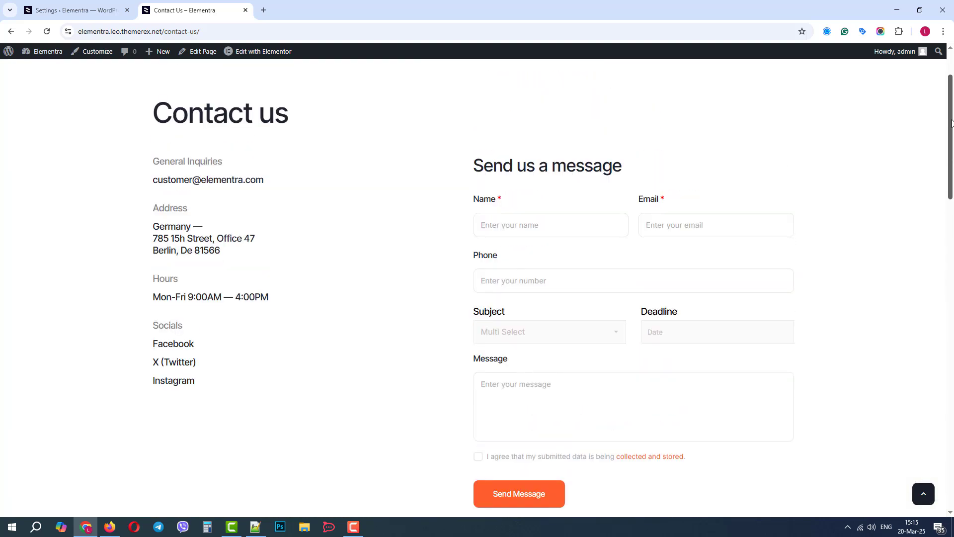
{"action": "left_click", "coordinate": [516, 230]}
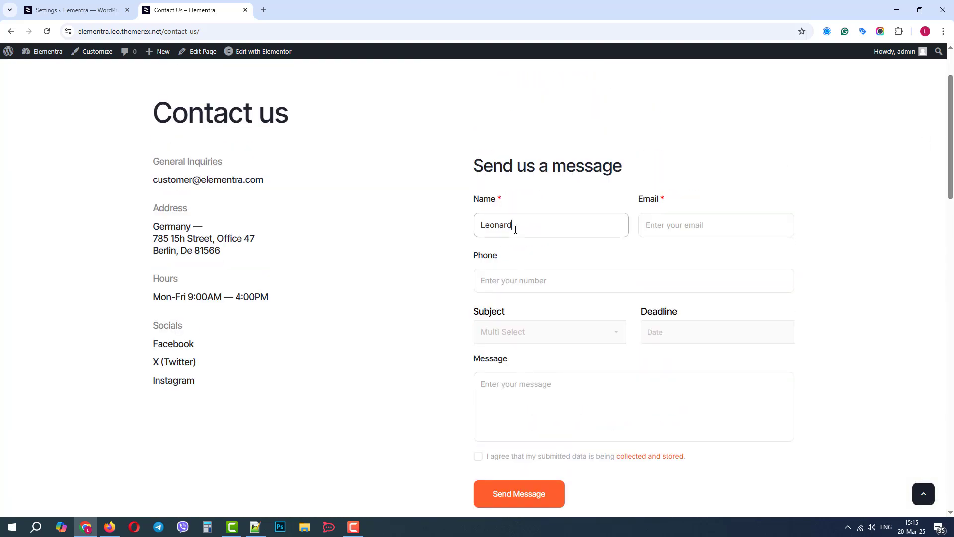
{"action": "left_click", "coordinate": [666, 223]}
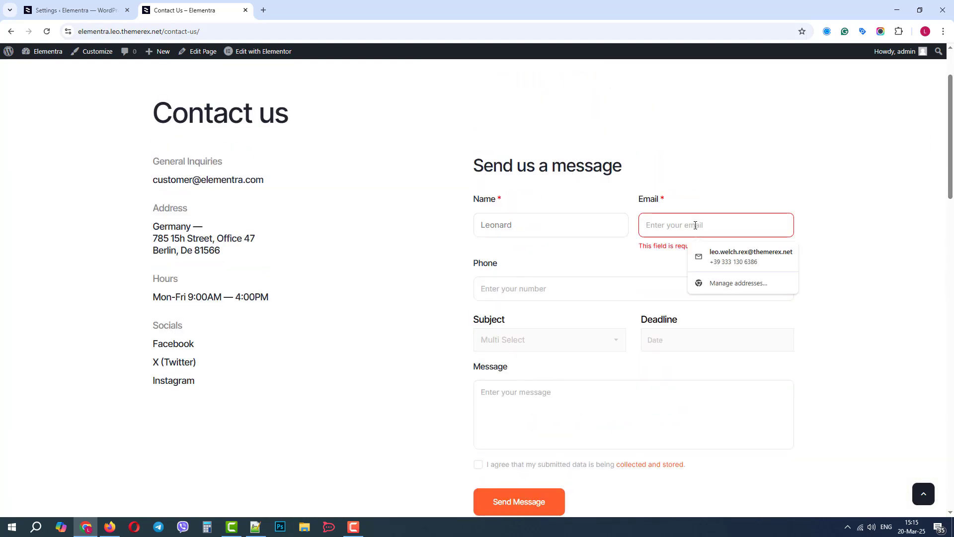
{"action": "left_click", "coordinate": [725, 259]}
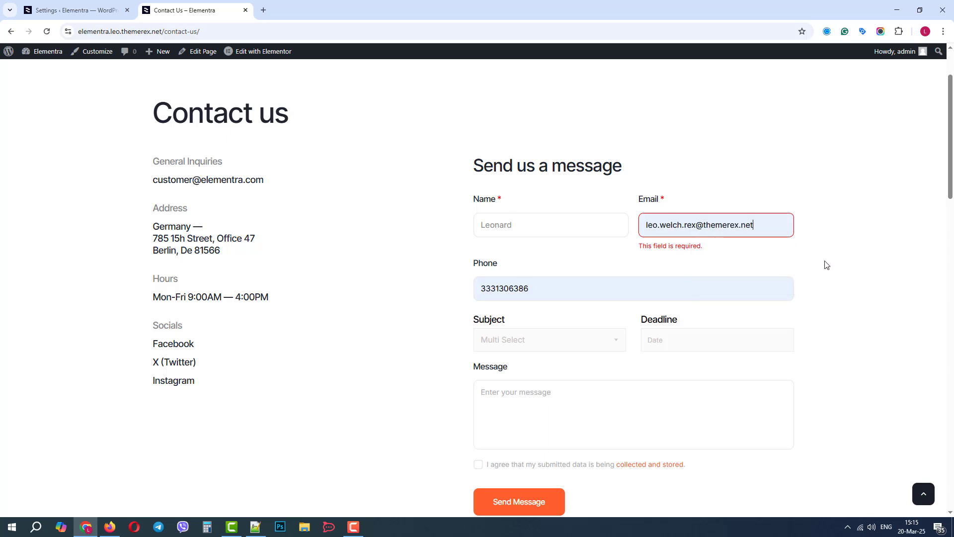
- Select Partnership and Sales as the Subject and set the Deadline to 03-27-2025
{"action": "left_click", "coordinate": [592, 335]}
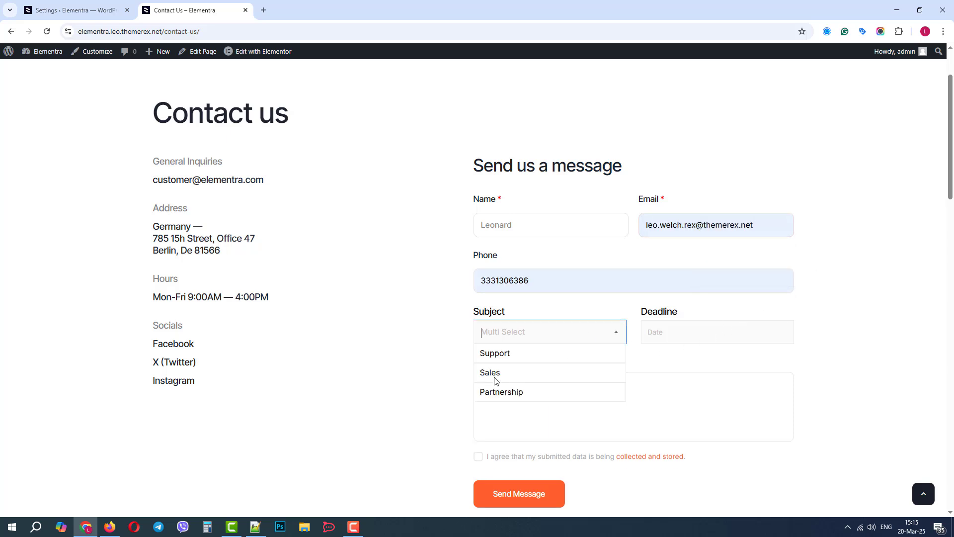
{"action": "left_click", "coordinate": [494, 393]}
{"action": "left_click", "coordinate": [564, 335]}
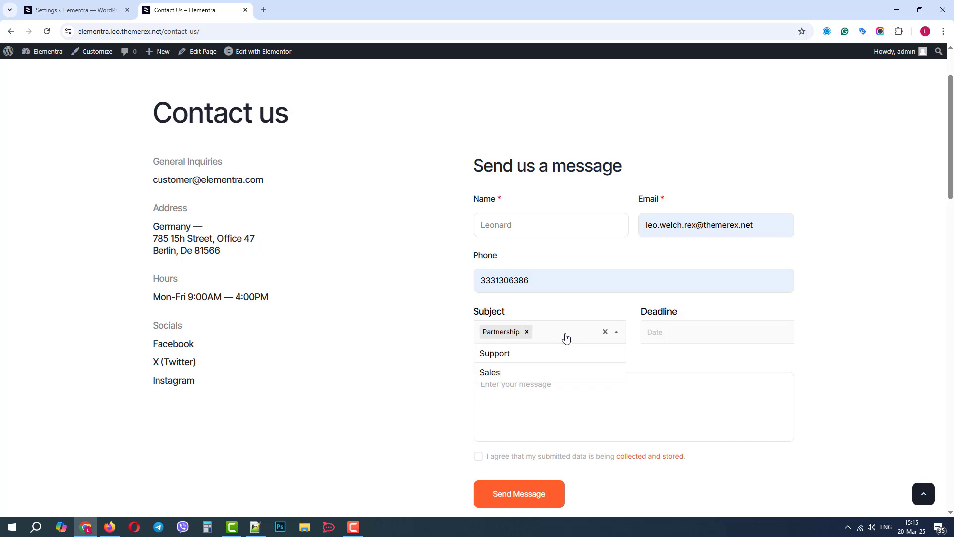
{"action": "left_click", "coordinate": [505, 373]}
{"action": "left_click", "coordinate": [666, 334]}
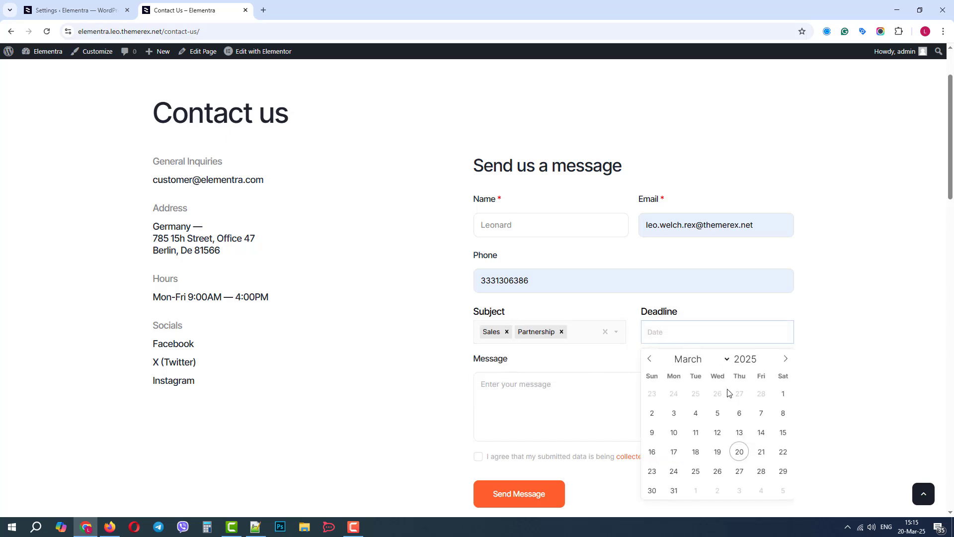
{"action": "left_click", "coordinate": [739, 471]}
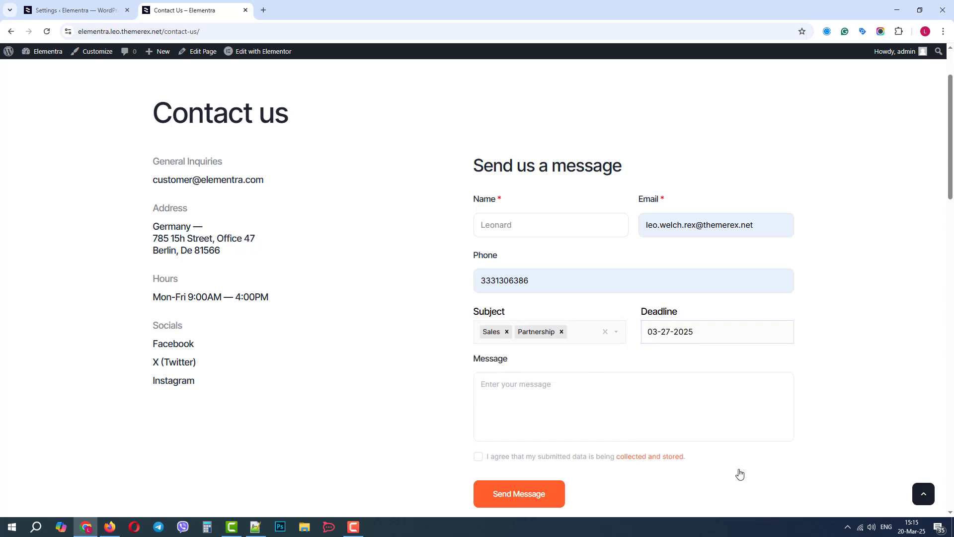
- Enter a message beginning with "A new", accept the data storage consent, and submit the contact form
{"action": "left_click", "coordinate": [569, 393]}
{"action": "type", "text": "A new Project"}
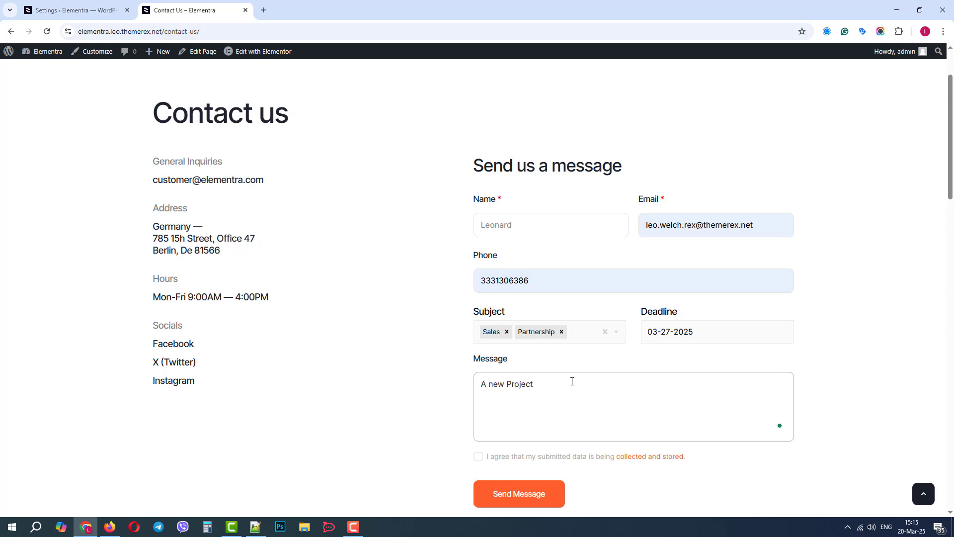
{"action": "left_click", "coordinate": [479, 456]}
{"action": "left_click", "coordinate": [515, 494]}
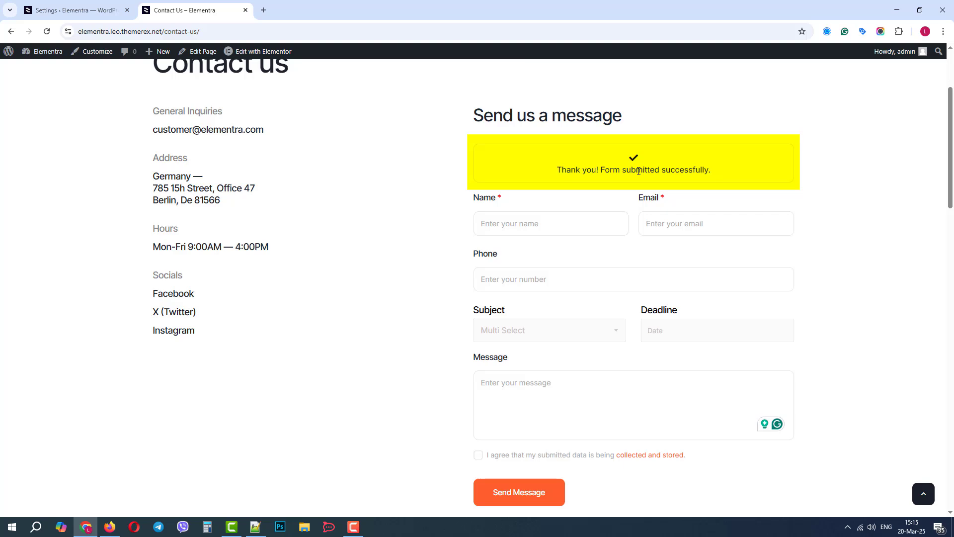
- In the WordPress dashboard, view the submitted MetForm entry for the "Contact – 2 Col, Left Aligned" form
{"action": "left_click", "coordinate": [97, 5]}
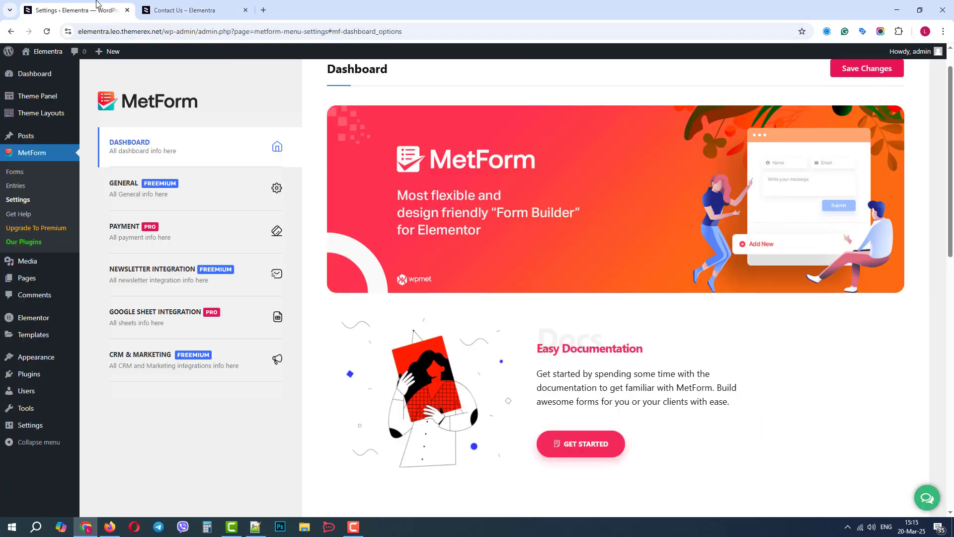
{"action": "left_click", "coordinate": [15, 172]}
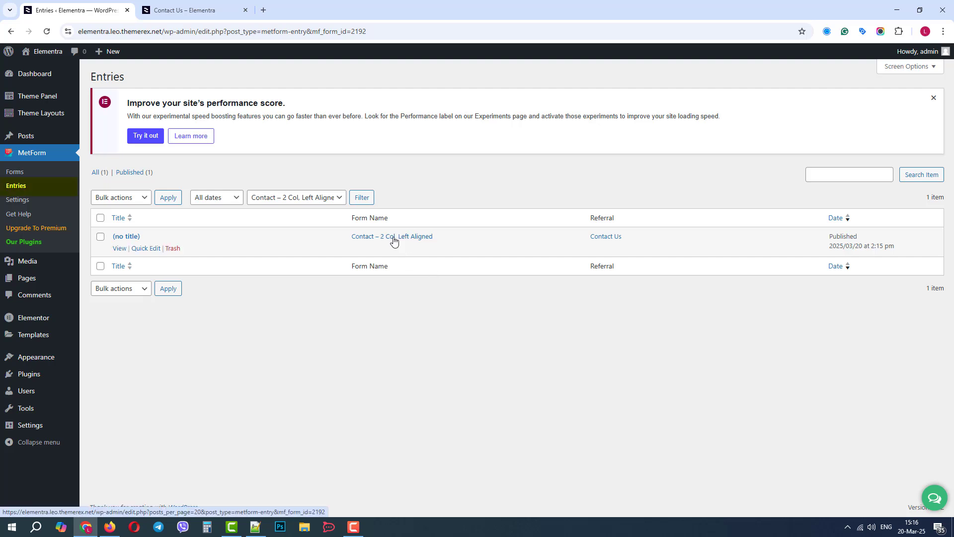
{"action": "left_click", "coordinate": [119, 249]}
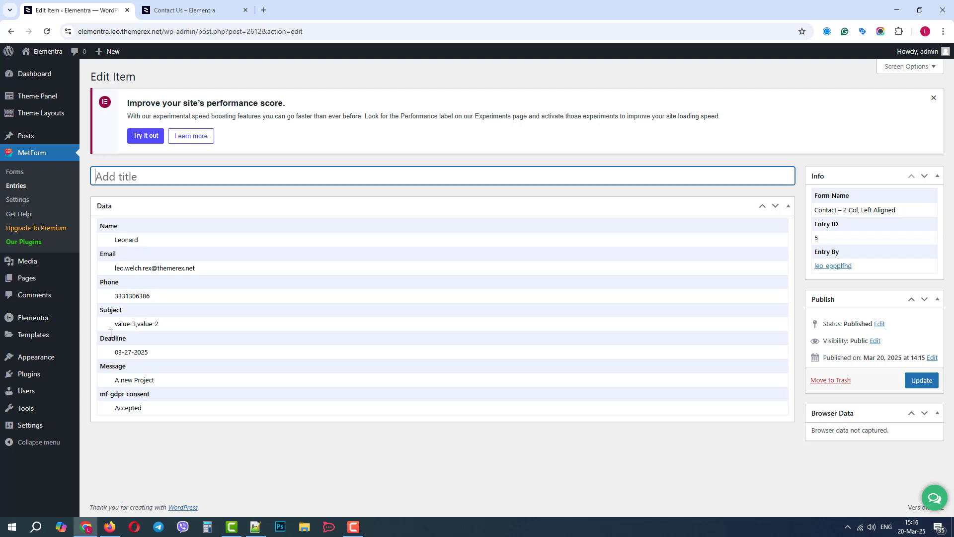
- Export the entries of the "Contact – 2 Col, Left Aligned" form from the MetForm forms list as a CSV file
{"action": "left_click", "coordinate": [19, 173]}
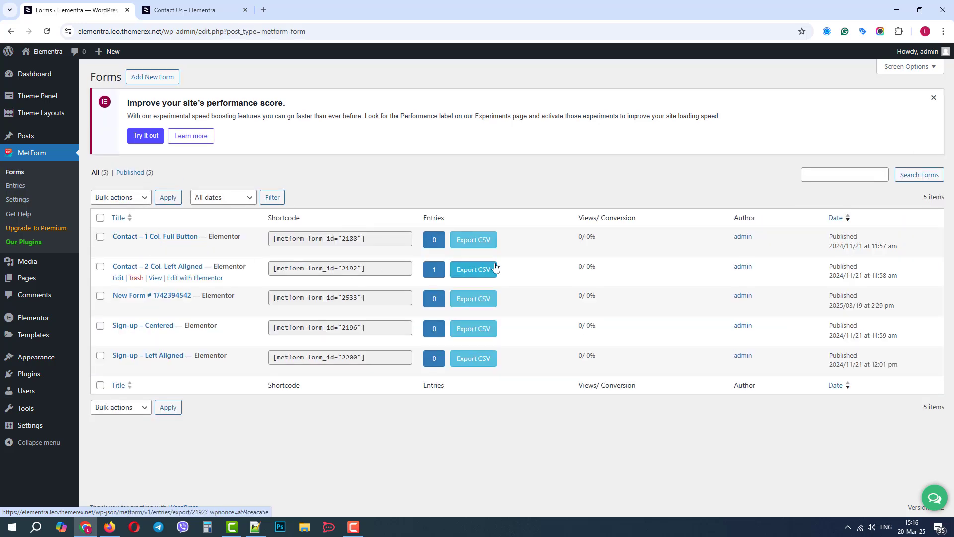
{"action": "left_click", "coordinate": [478, 269]}
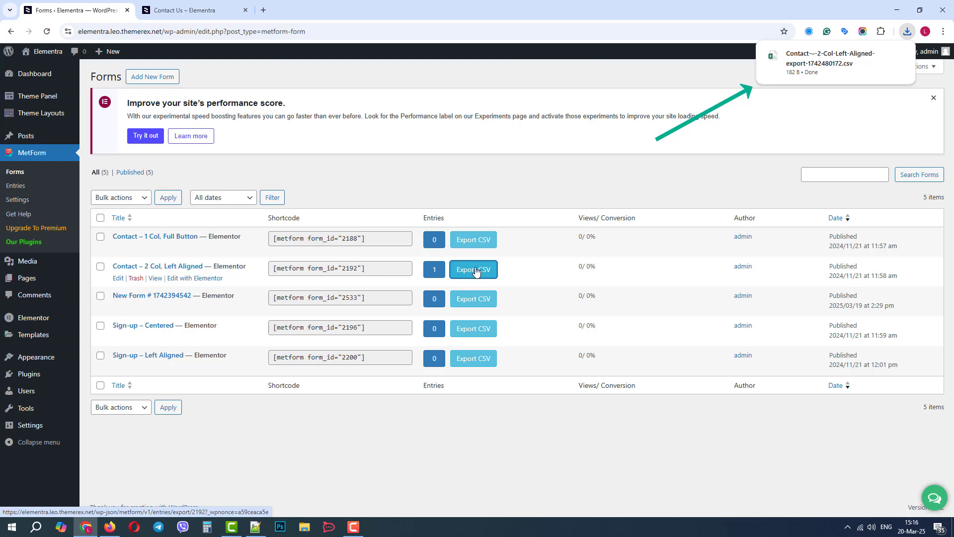
{"action": "mouse_move", "coordinate": [824, 63]}
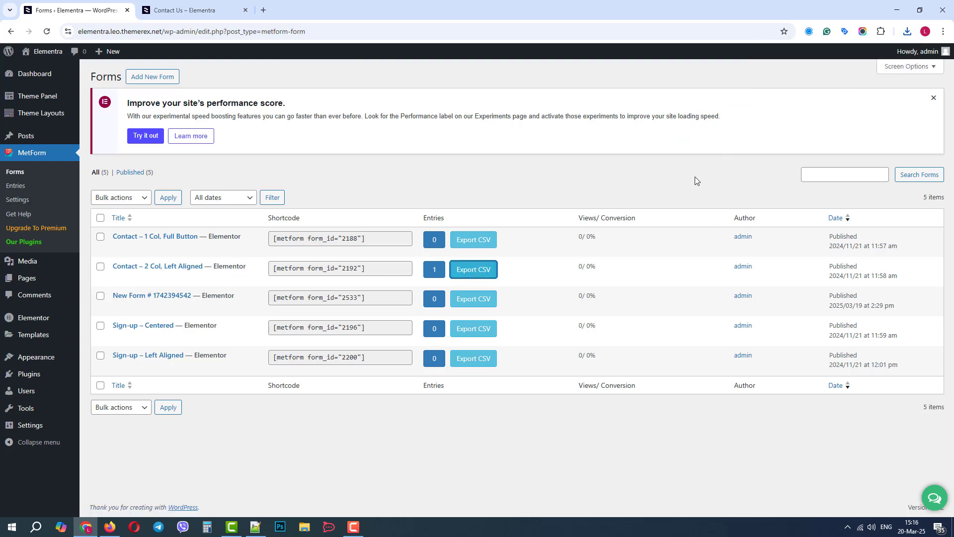